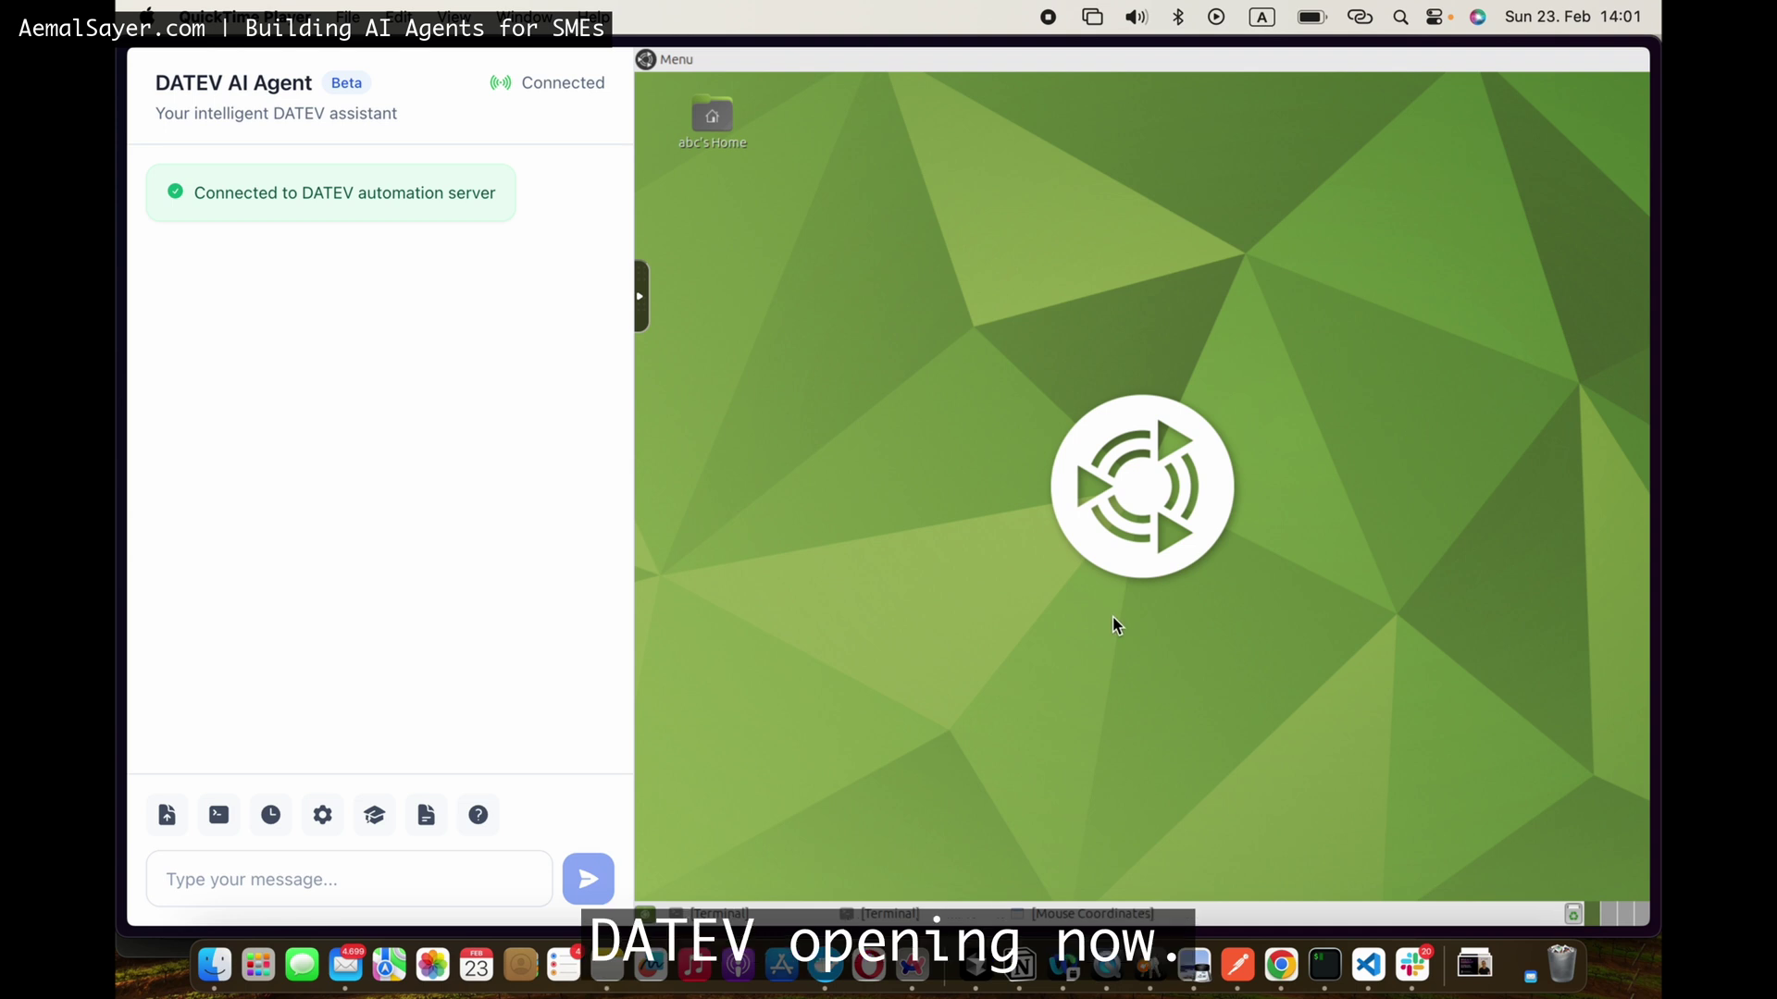
Step: Attach invoice1.pdf through invoice10.pdf from the invoices folder to the agent chat
click(437, 594)
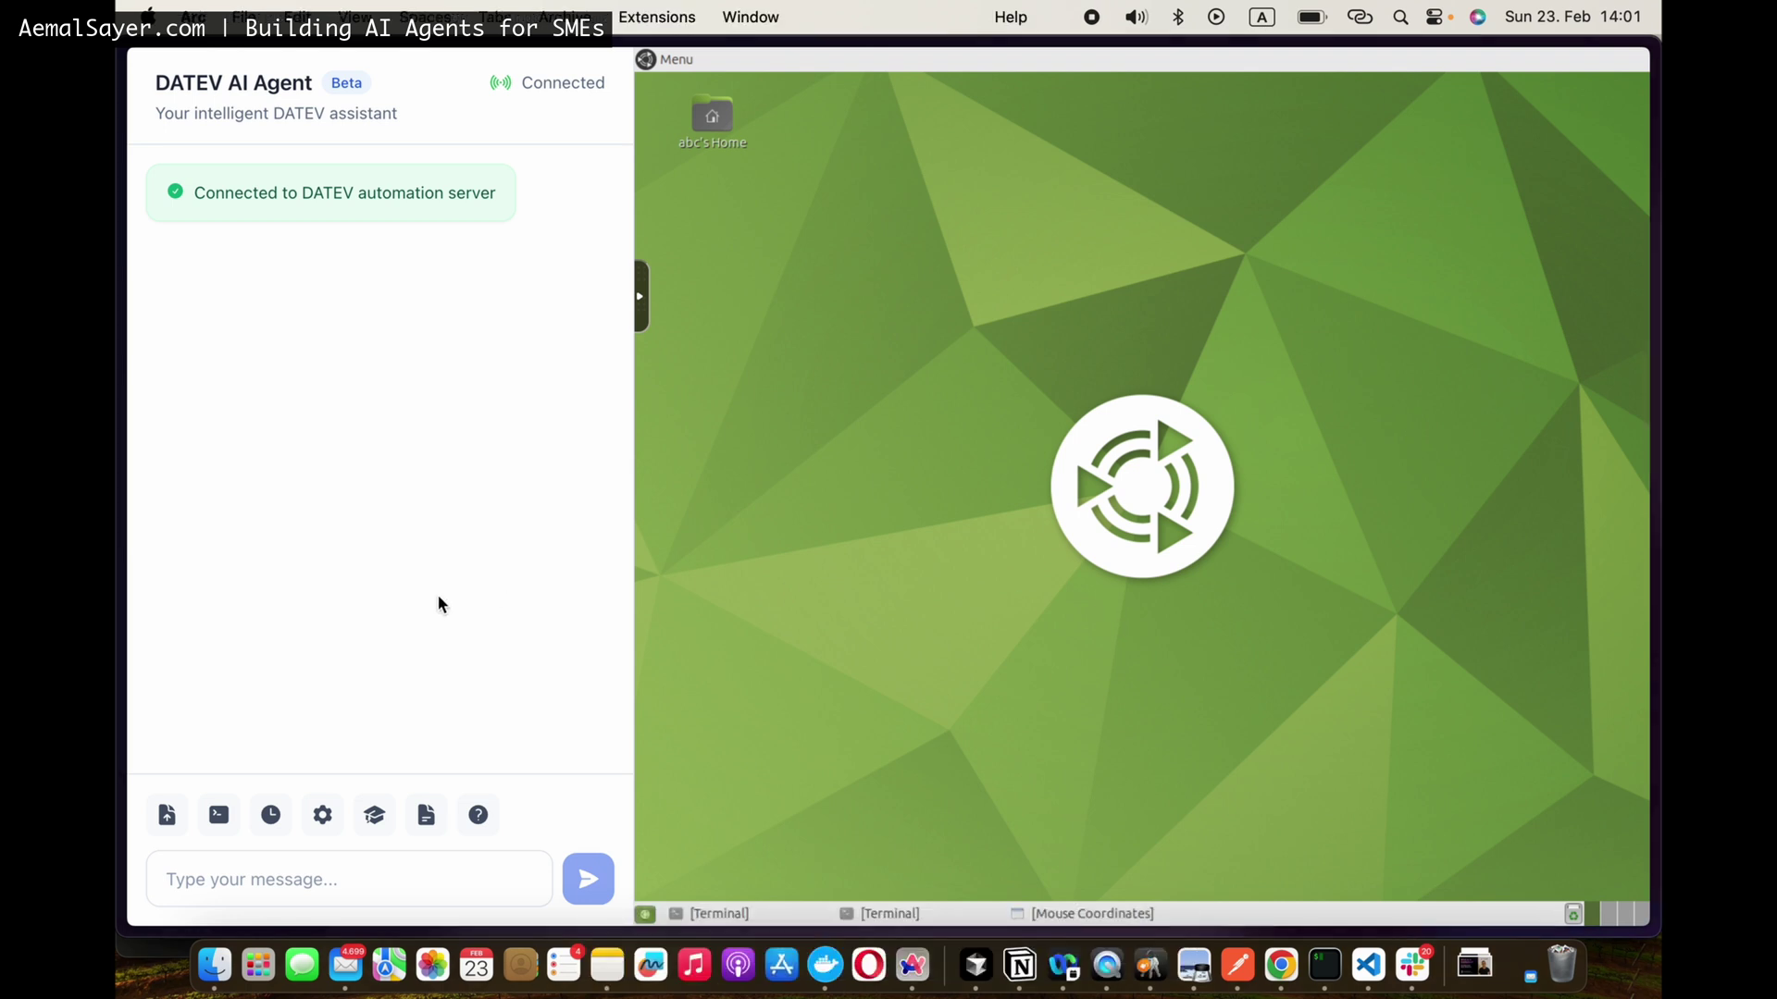
click(209, 875)
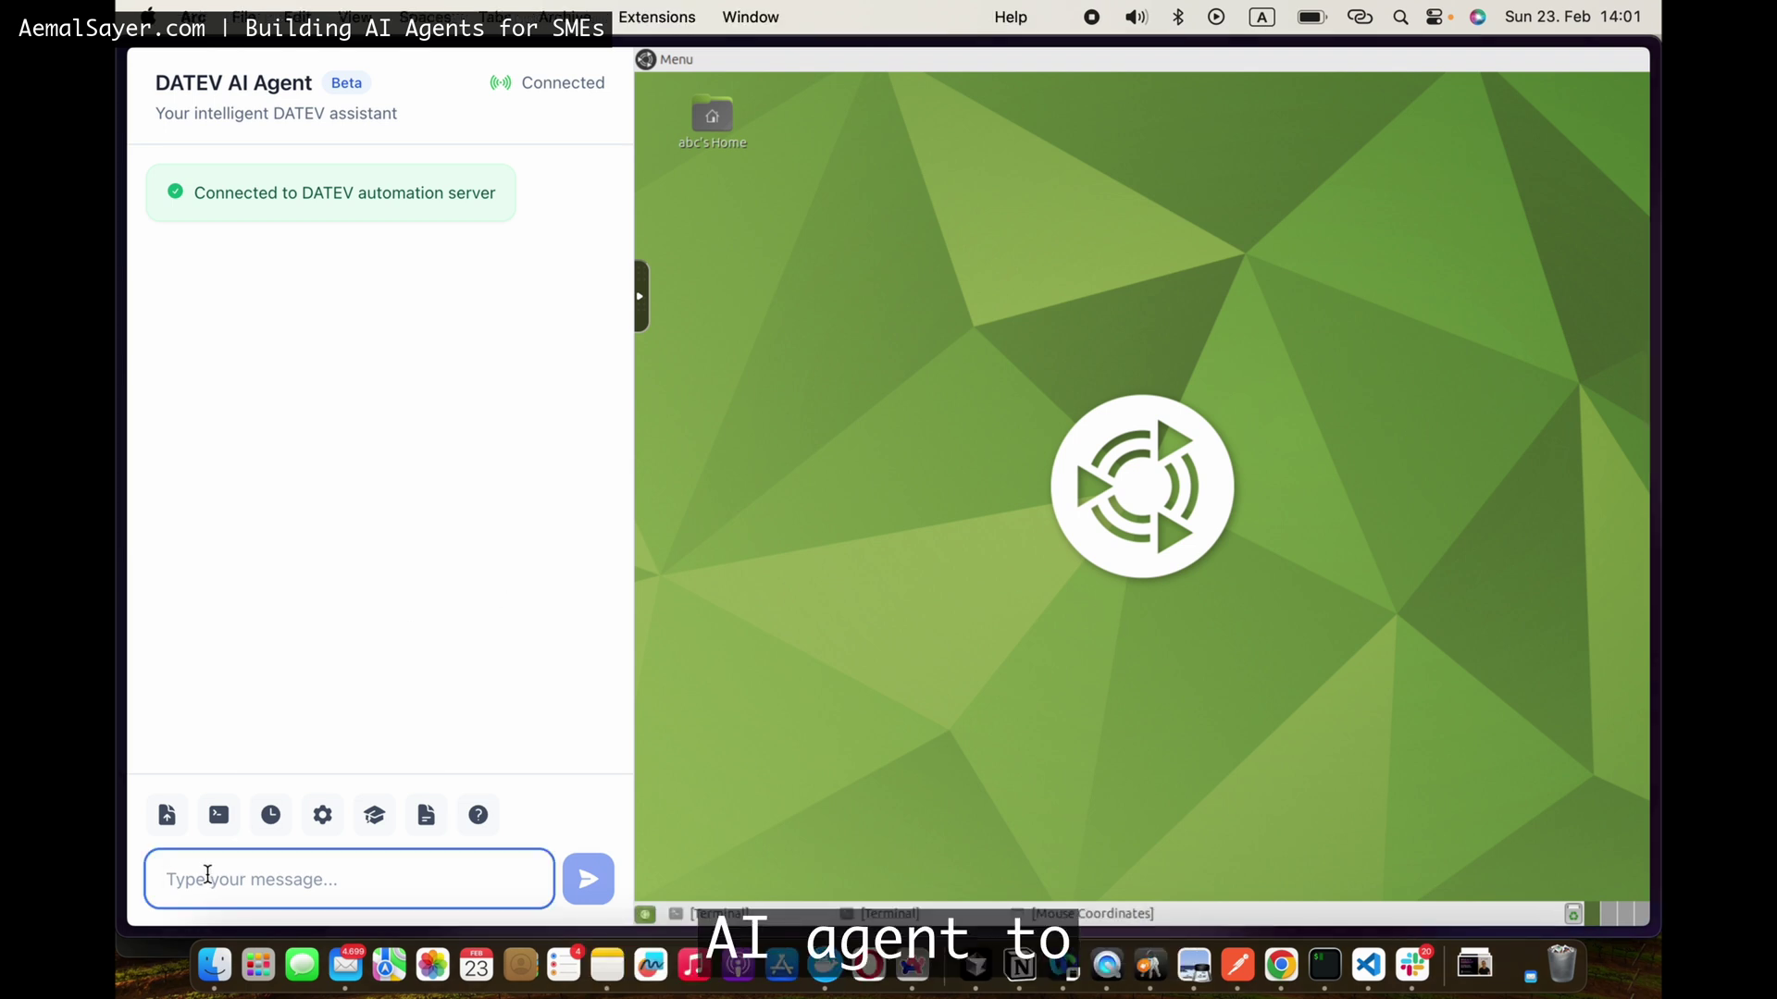
click(162, 818)
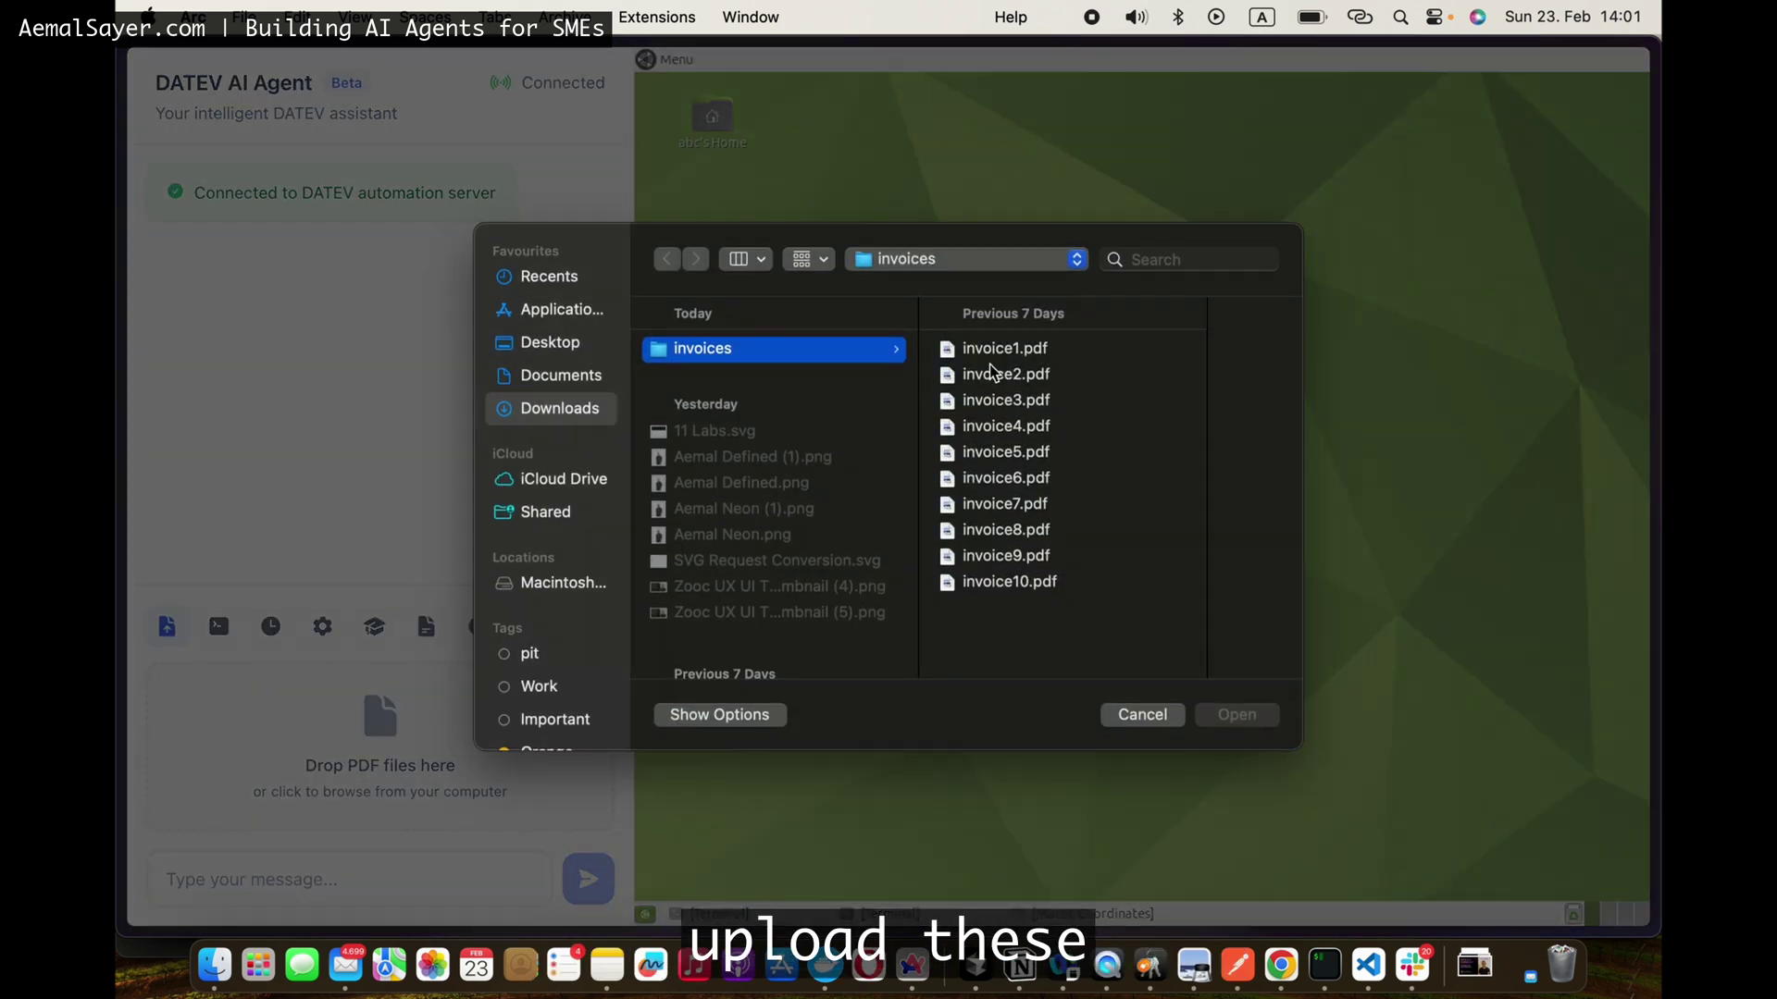
click(986, 349)
key(shift+Down)
key(shift+Down)
key(shift+Down)
key(shift+Down)
key(shift+Down)
key(shift+Down)
key(shift+Down)
key(shift+Down)
key(shift+Down)
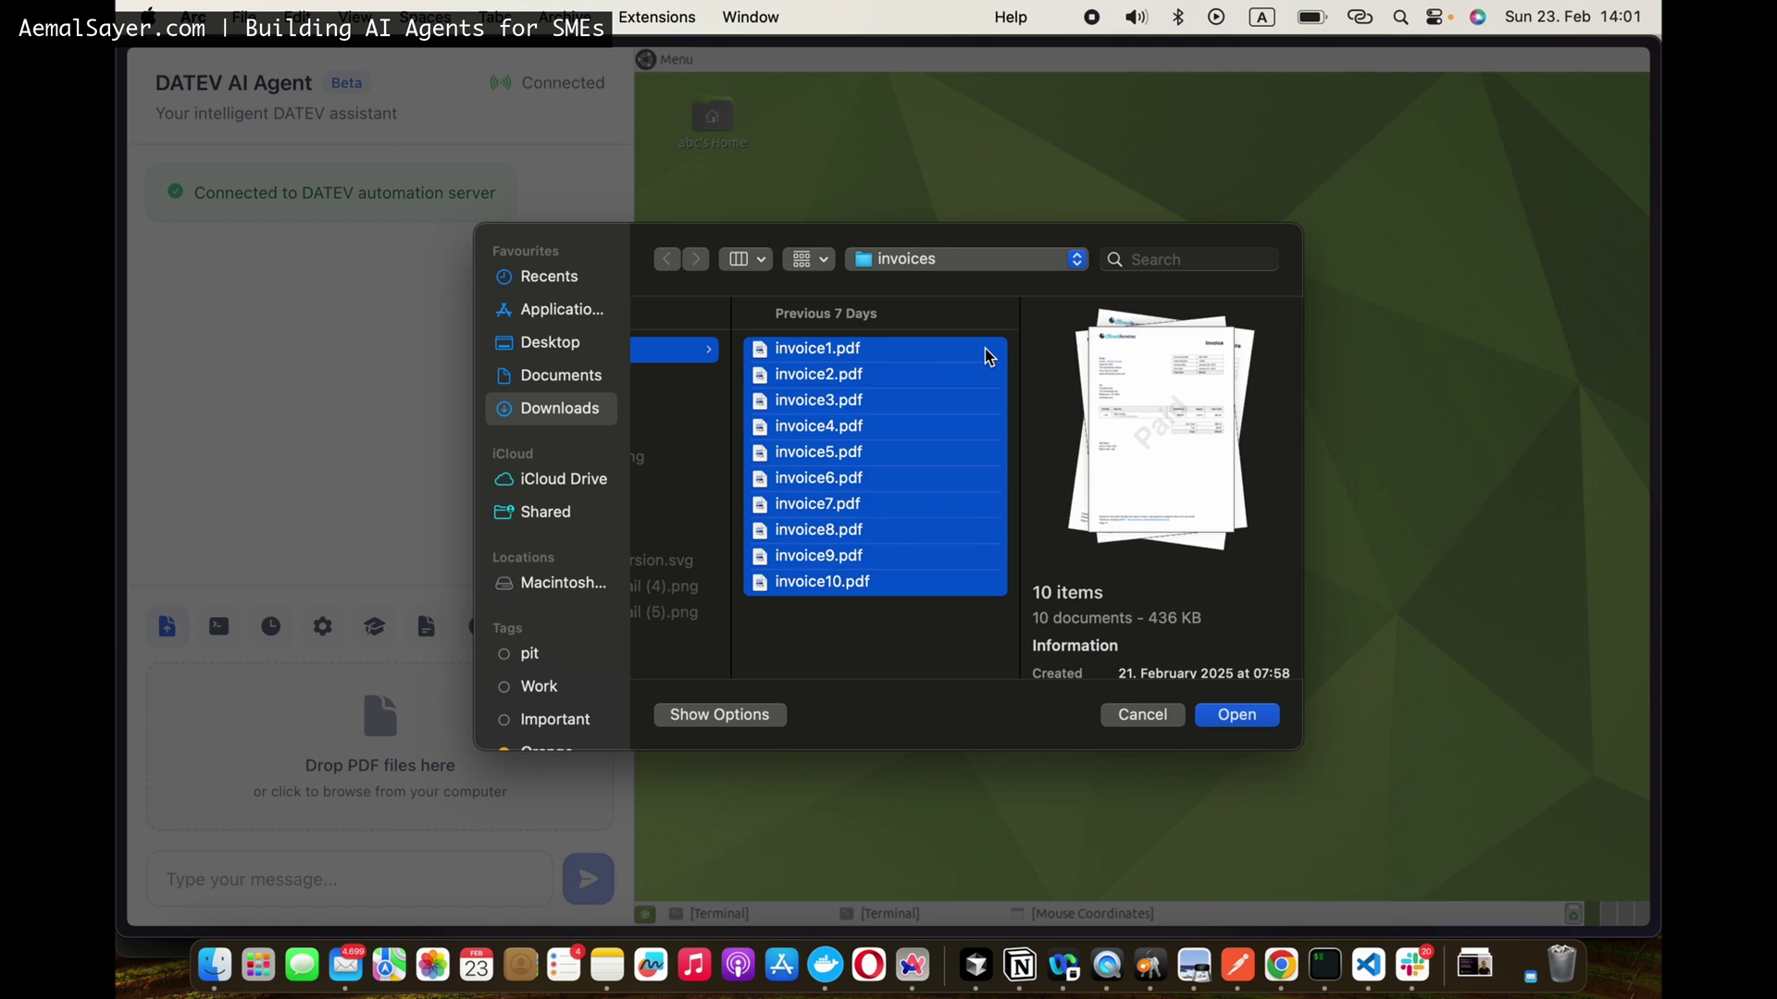
click(1255, 720)
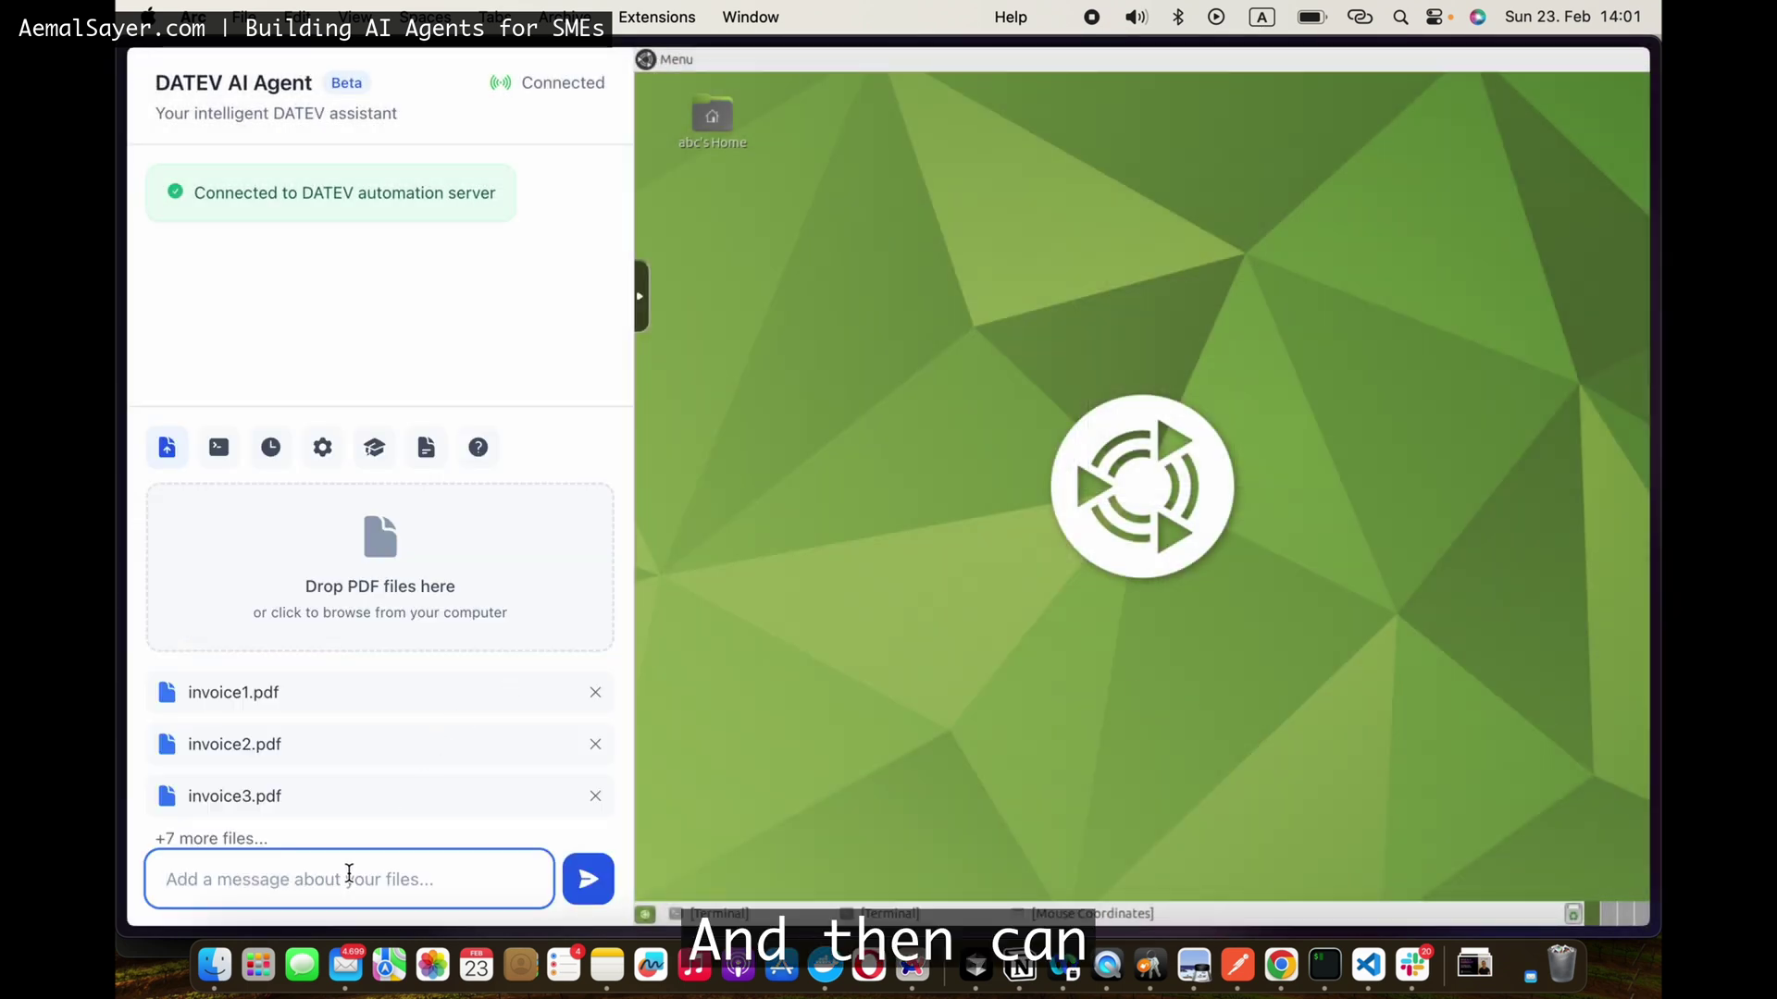
Step: Send the request 'Can you please upload these invoices in DATEV?' with the attached PDFs
text(Can you please)
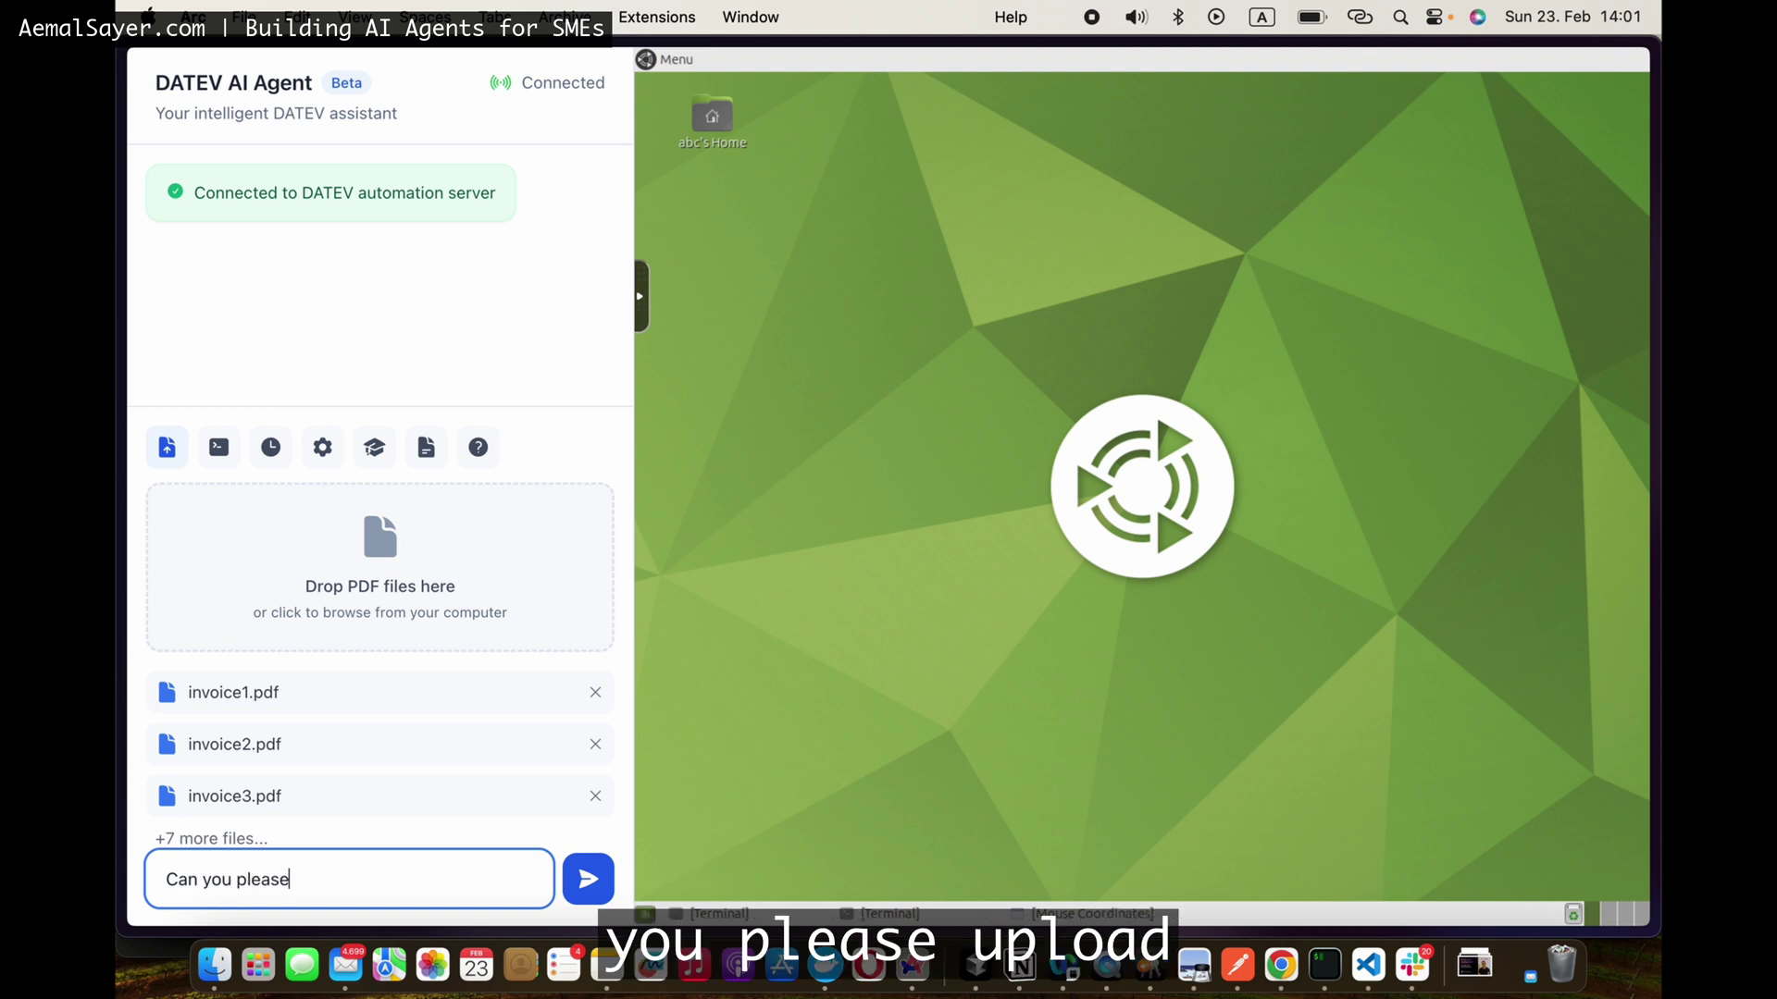
text( invoices in DATEV?)
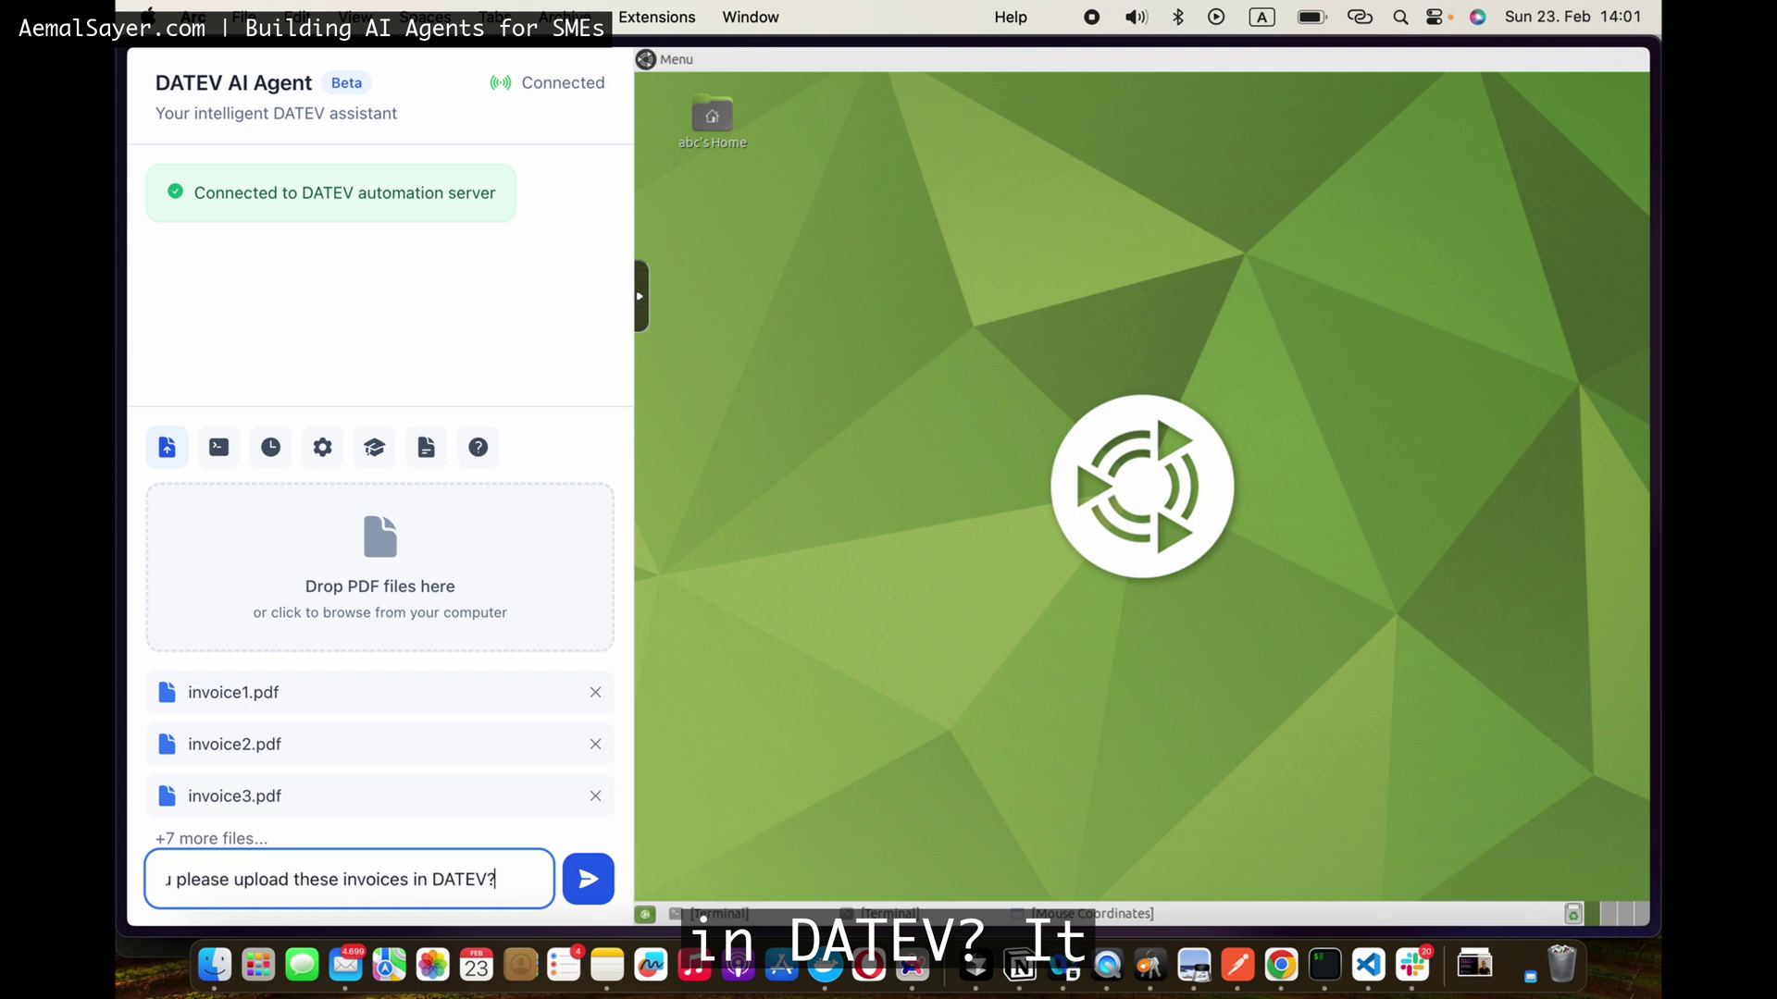
click(580, 892)
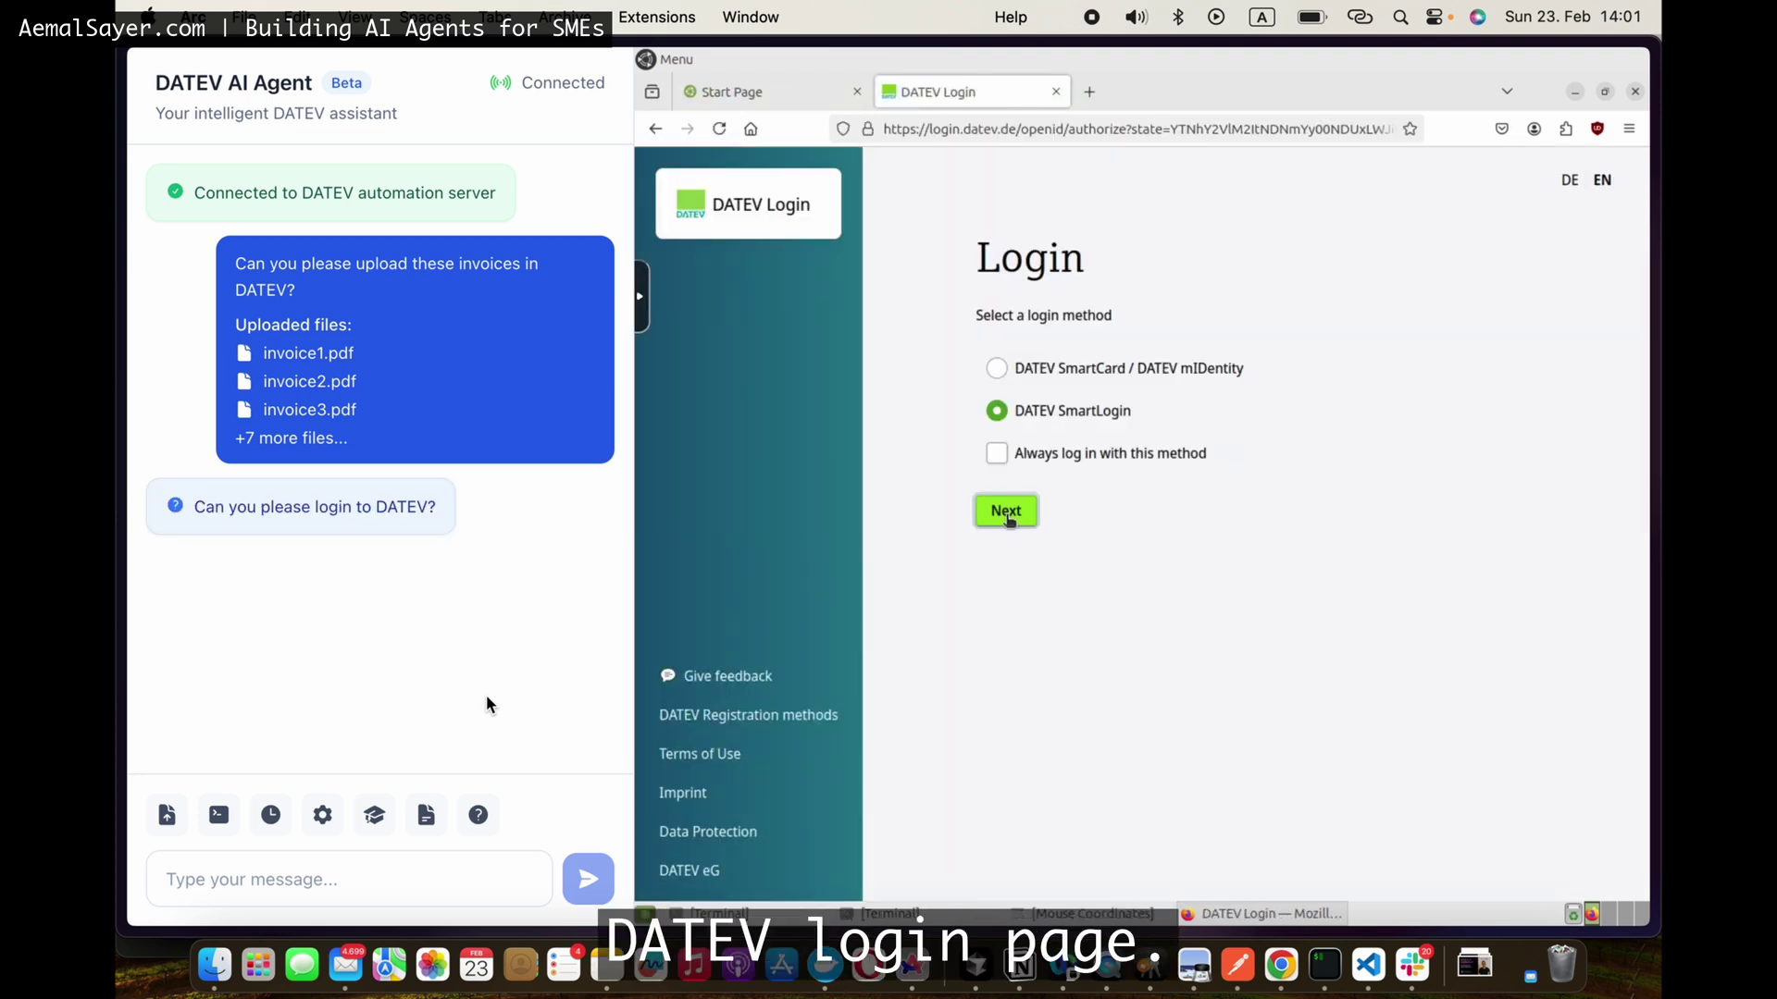
Step: Log in to DATEV via SmartLogin and decline the page translation offer
click(1008, 515)
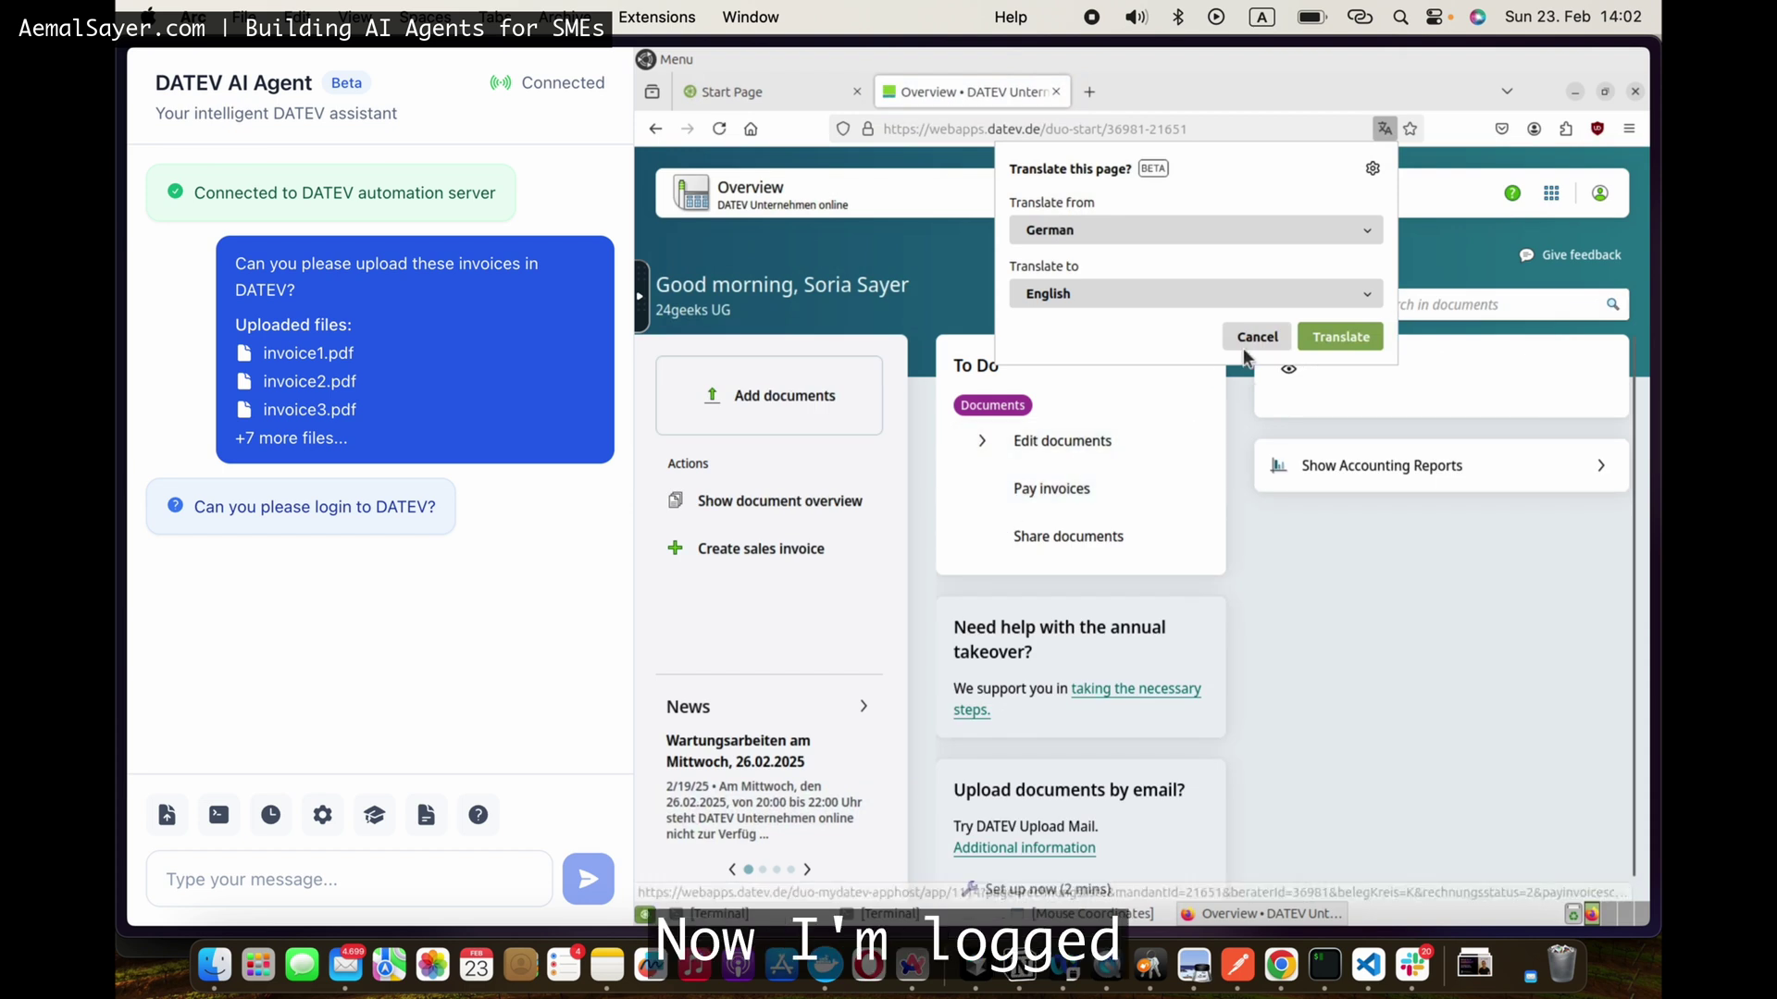
click(1255, 338)
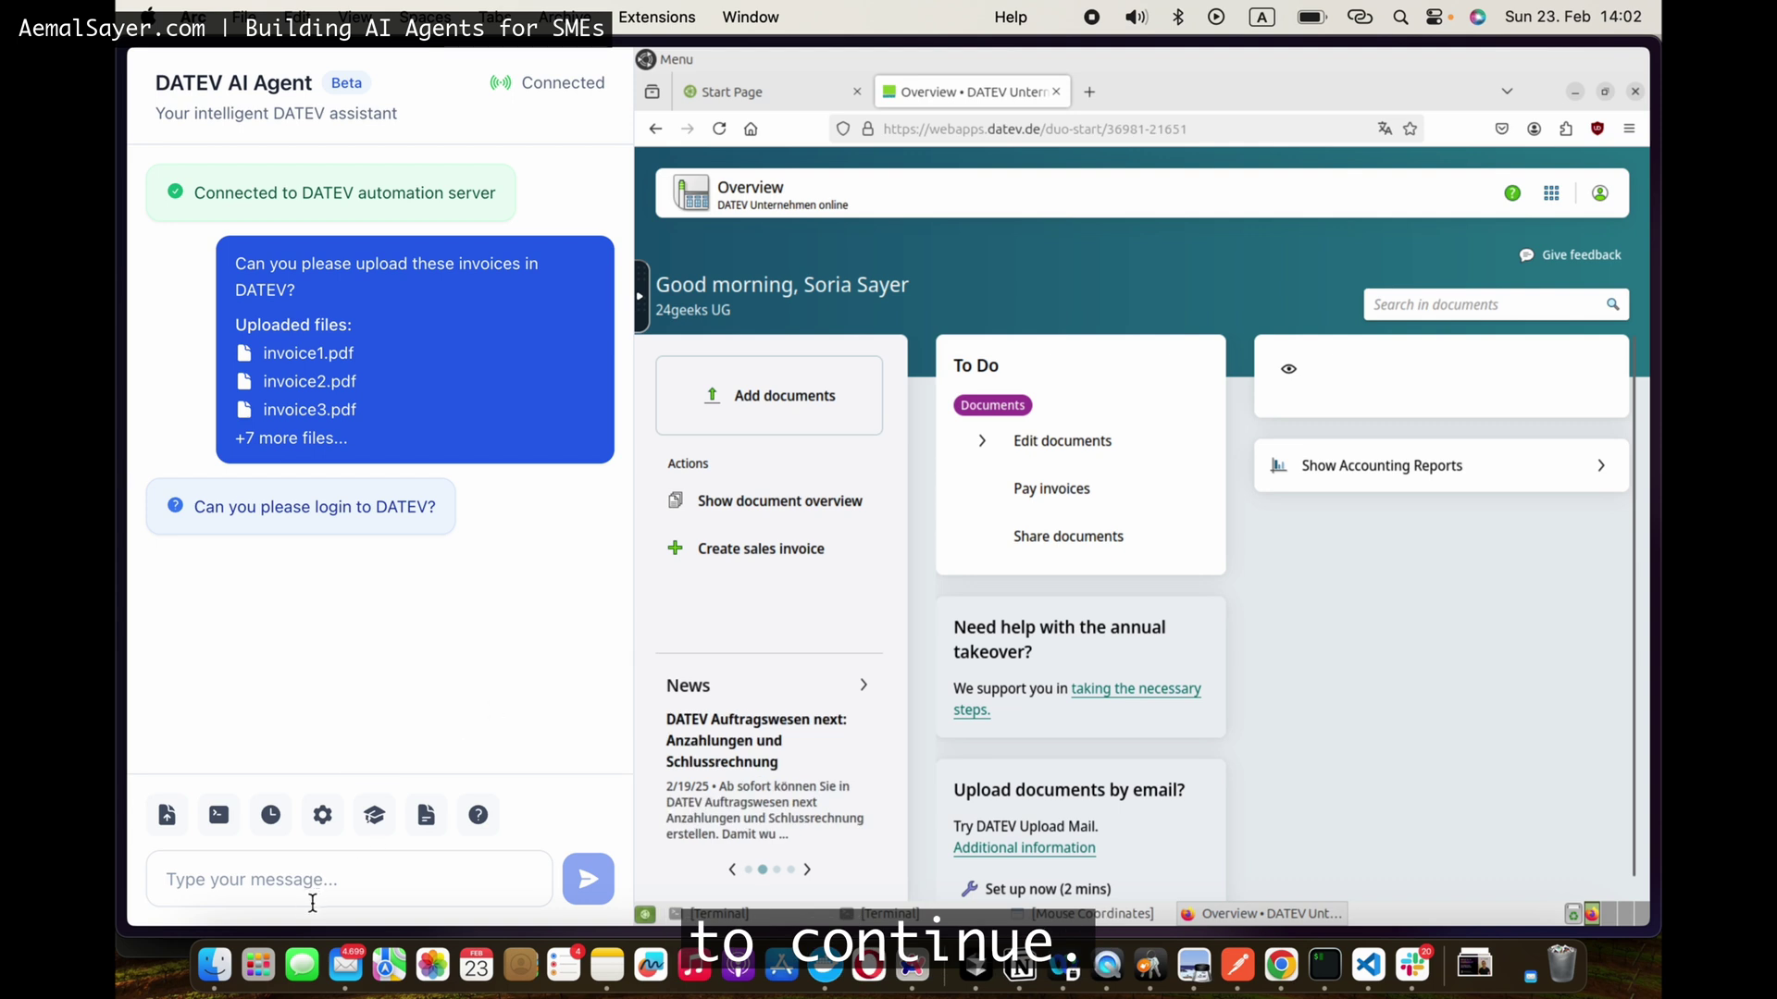
Step: Reply 'Done!' to tell the agent the login is complete
click(306, 881)
text(Done!)
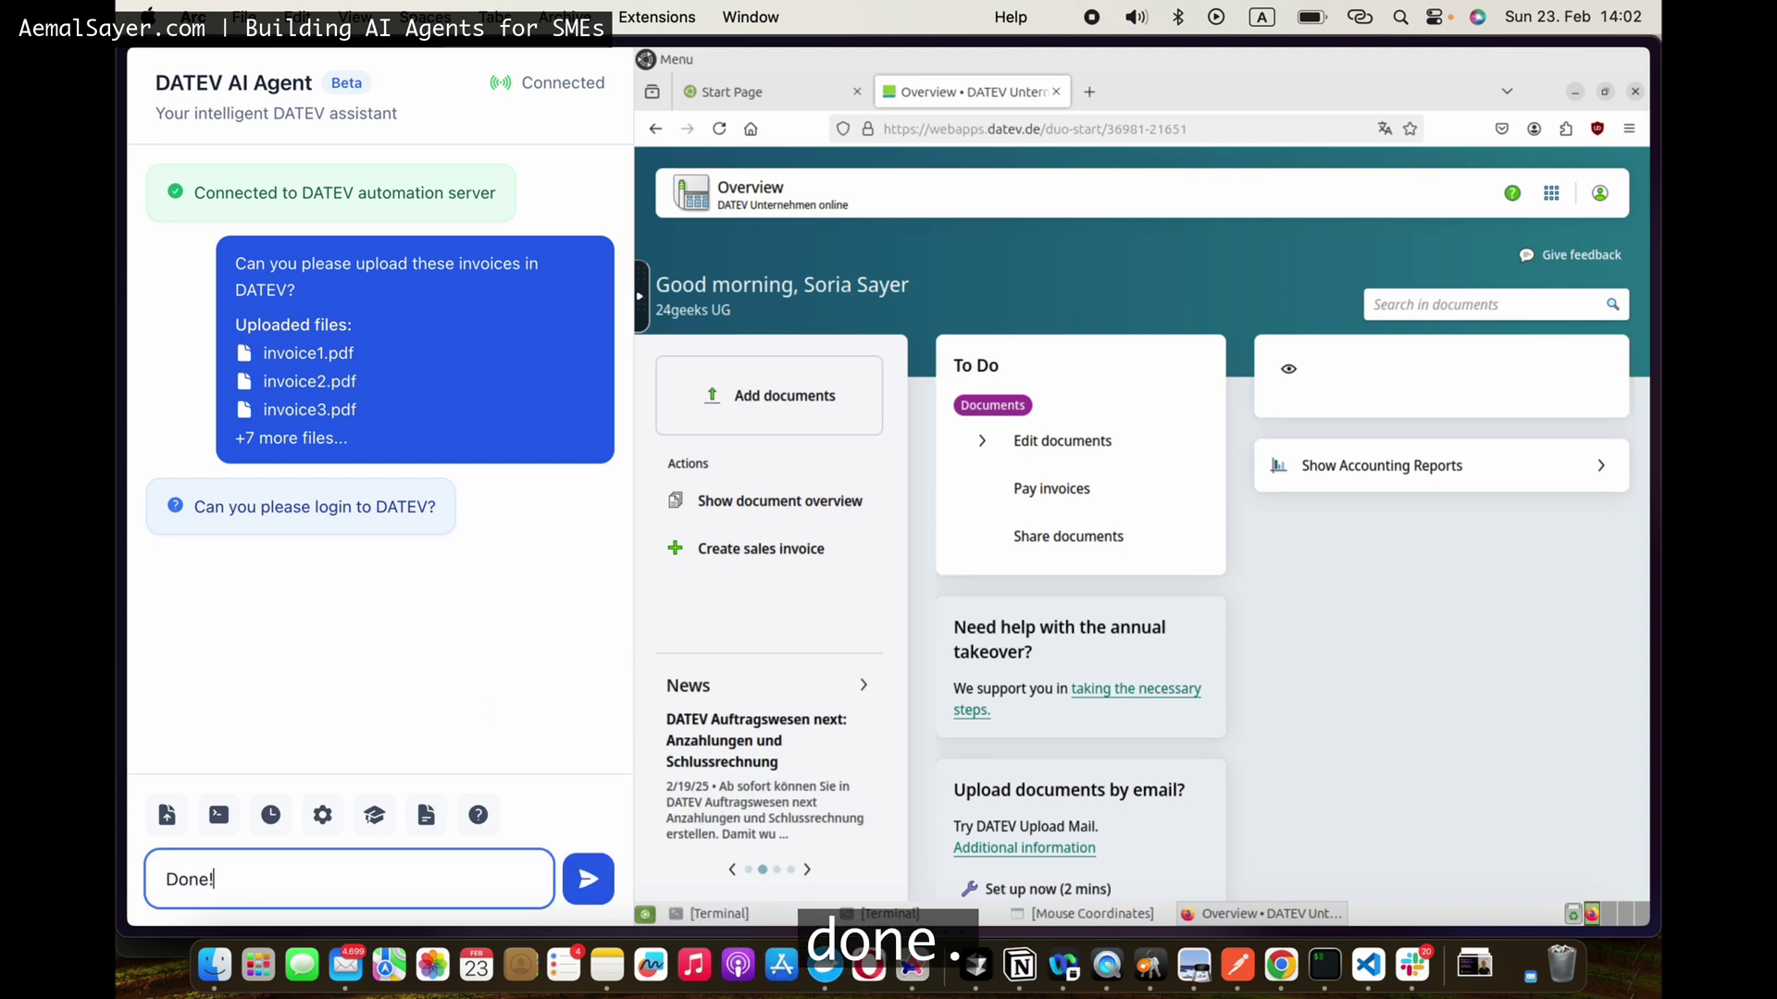
key(Return)
Step: Import invoice1–3.pdf and upload the three documents as incoming invoices
click(755, 411)
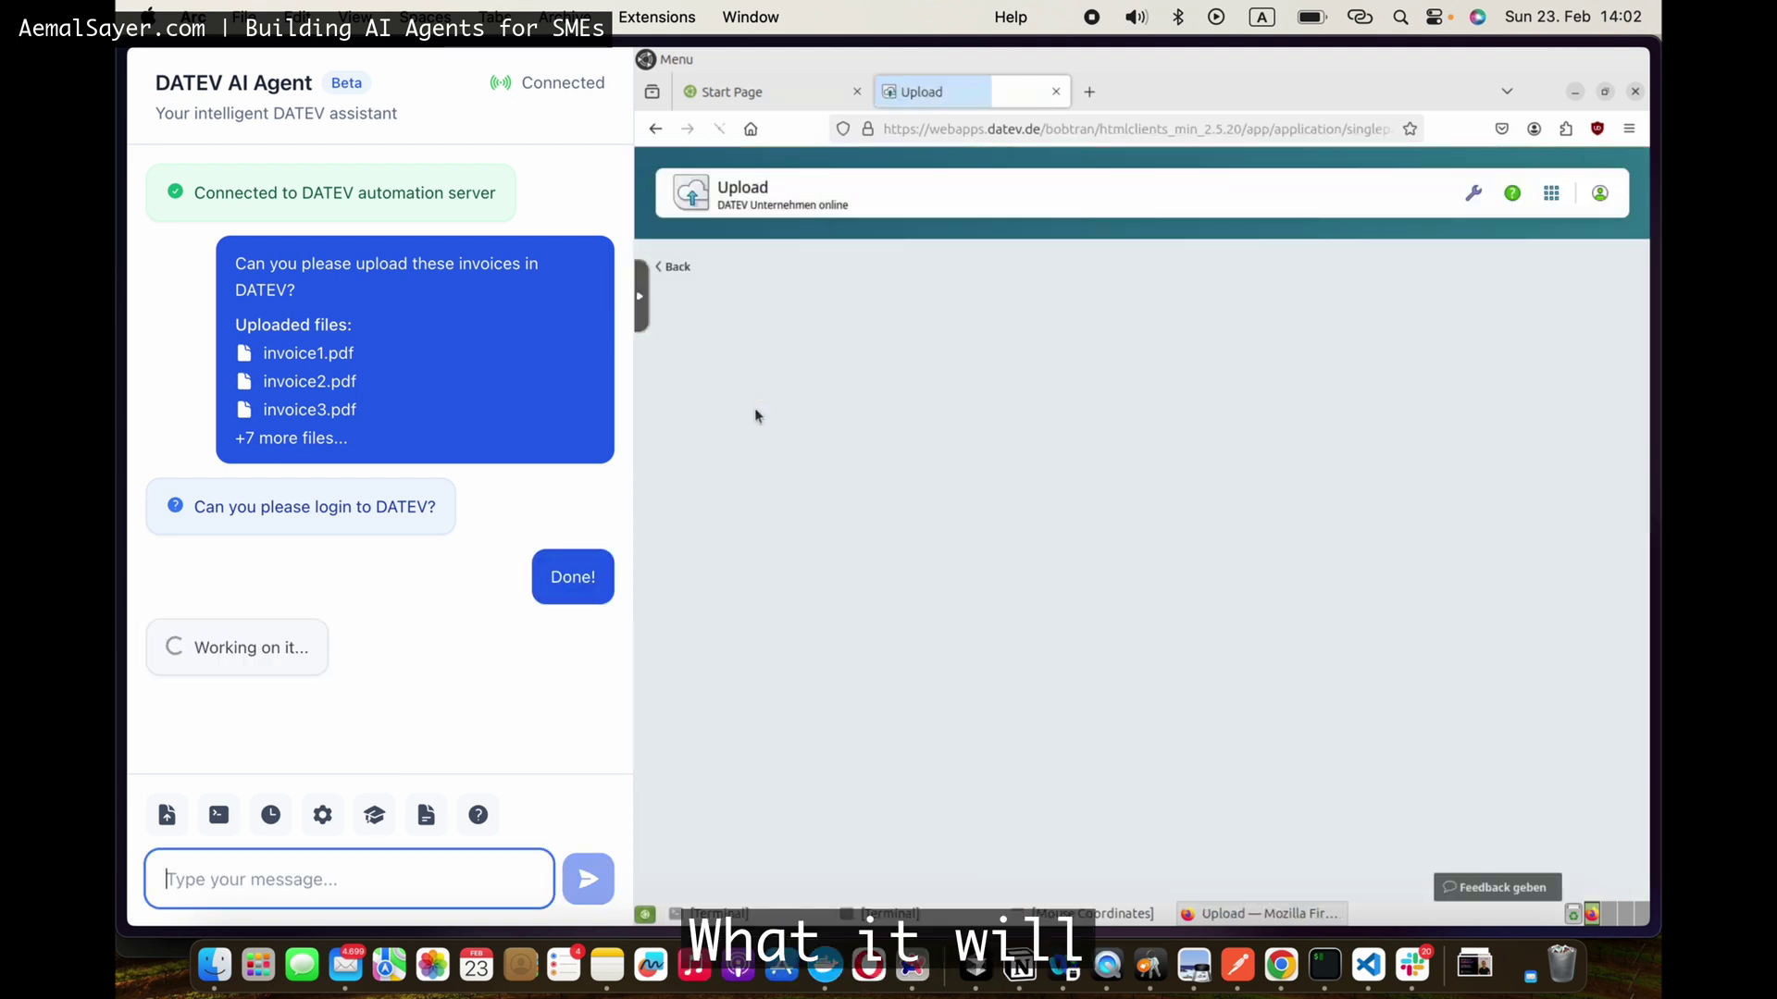
click(1138, 383)
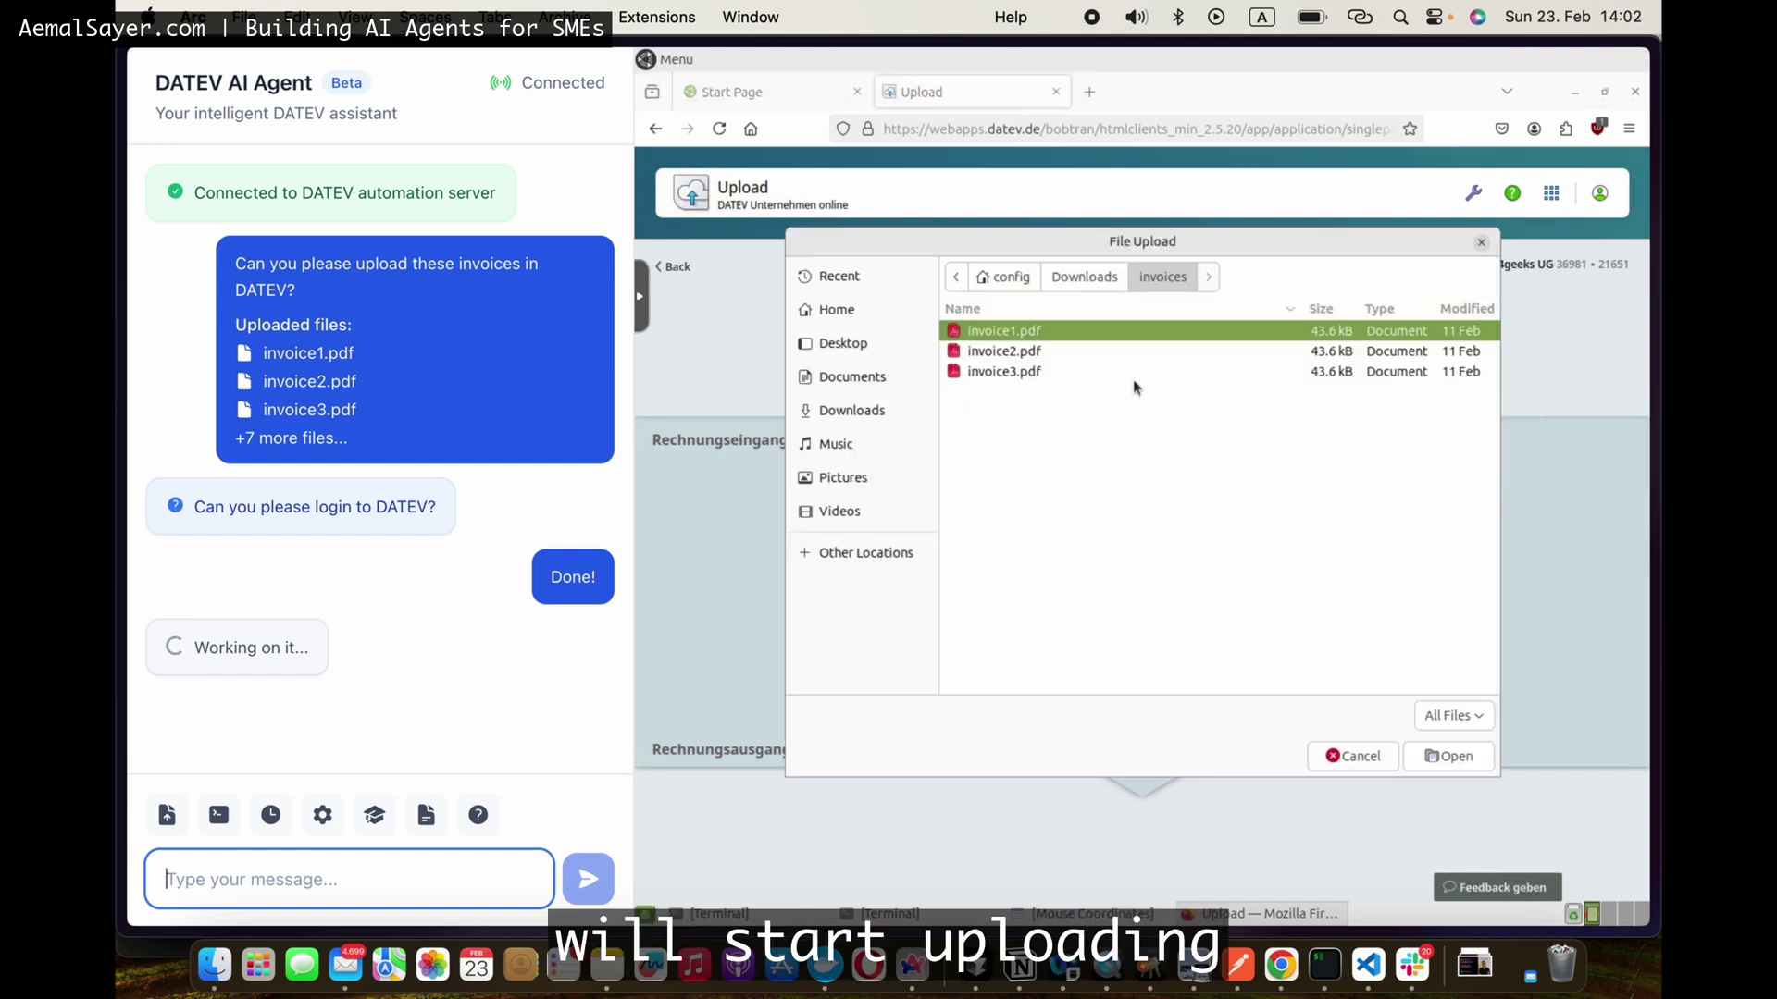
key(ctrl+a)
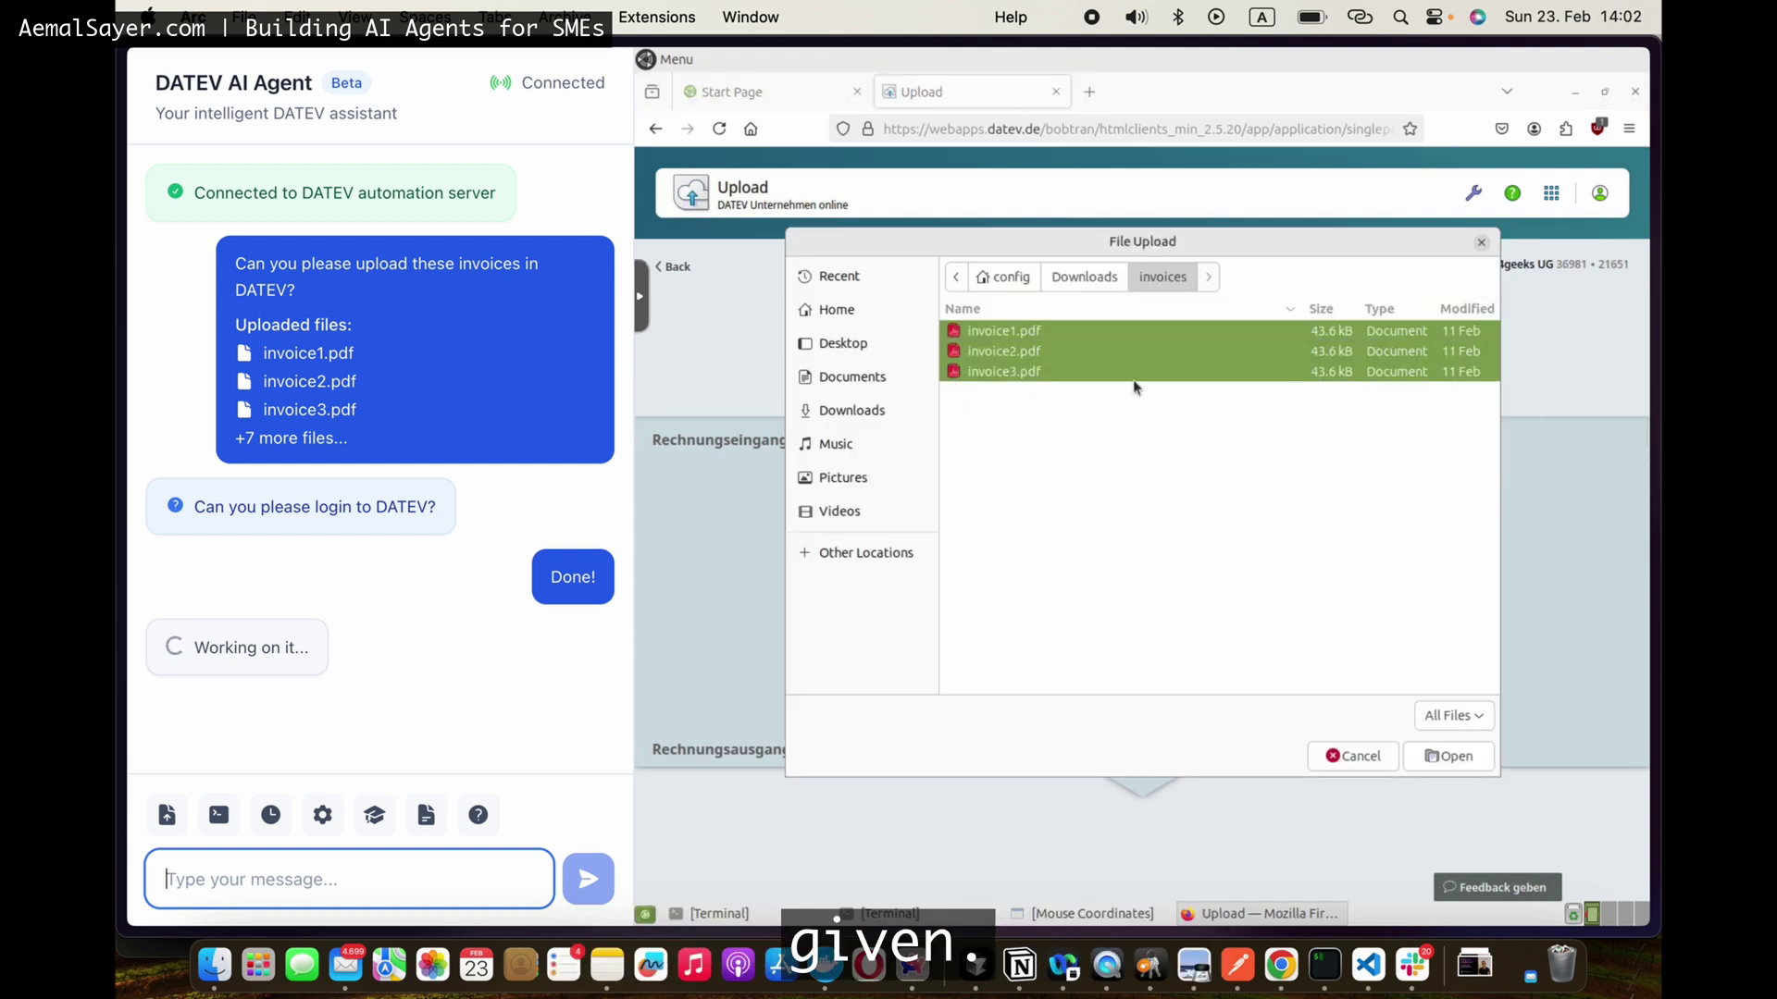
key(Return)
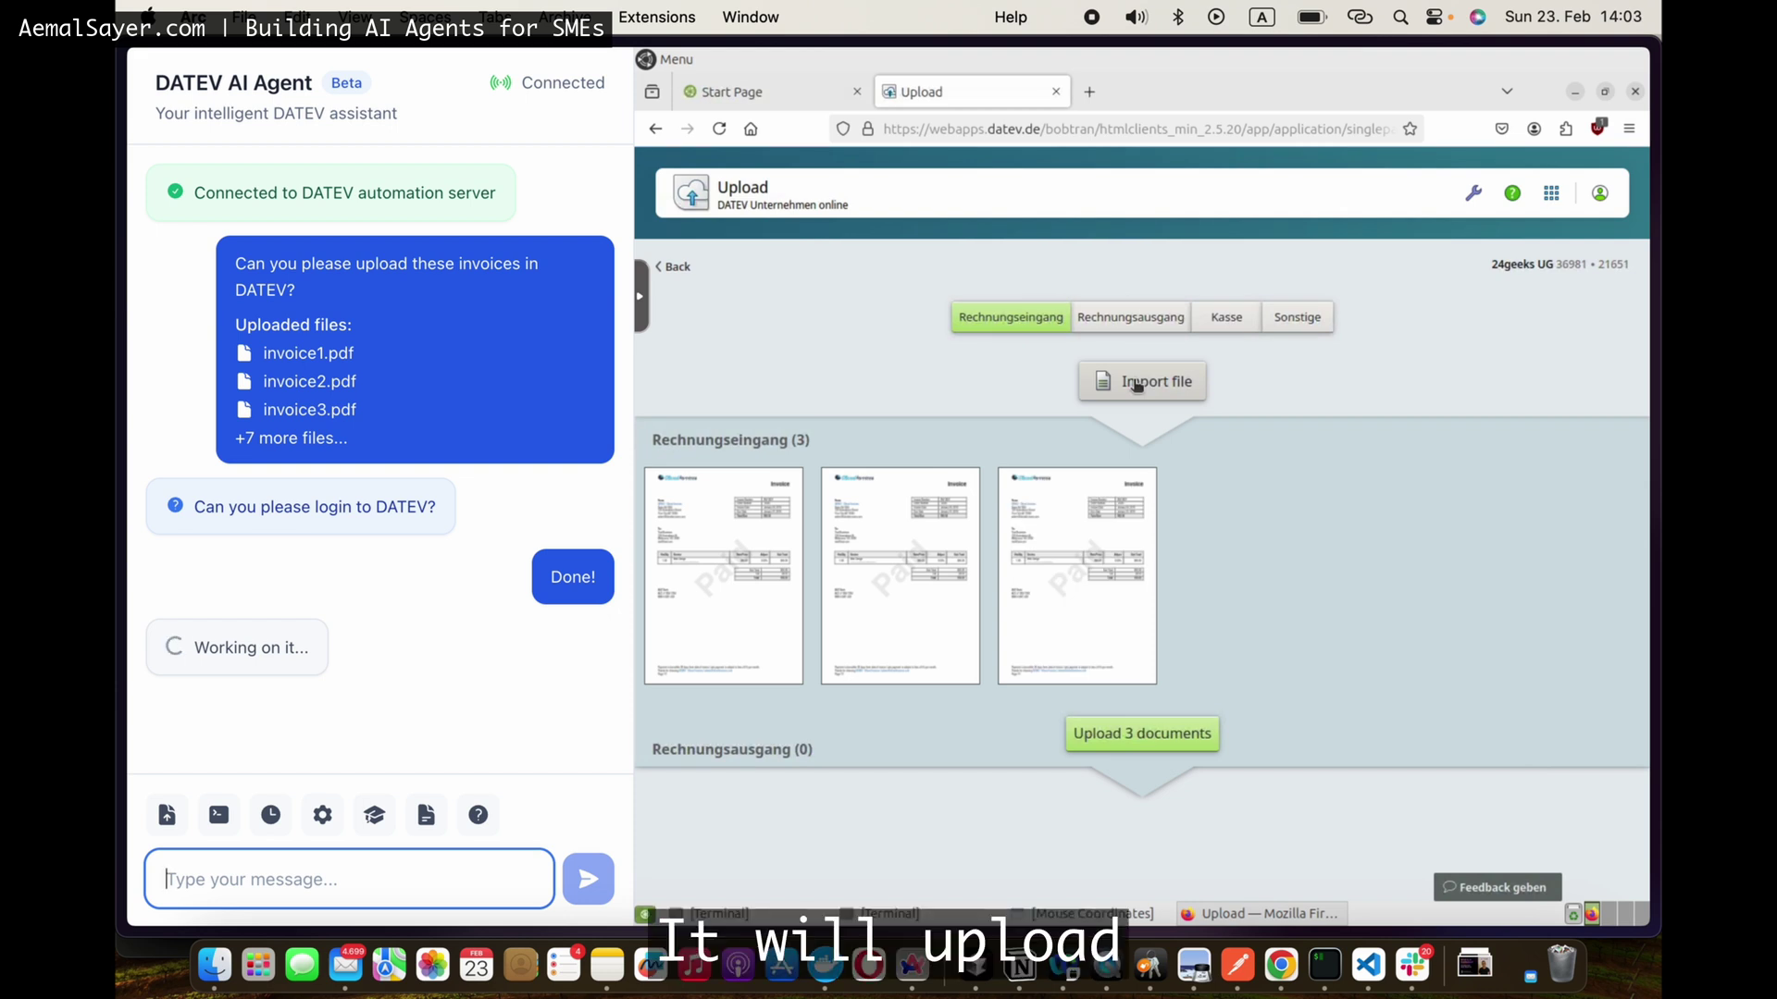
click(1140, 733)
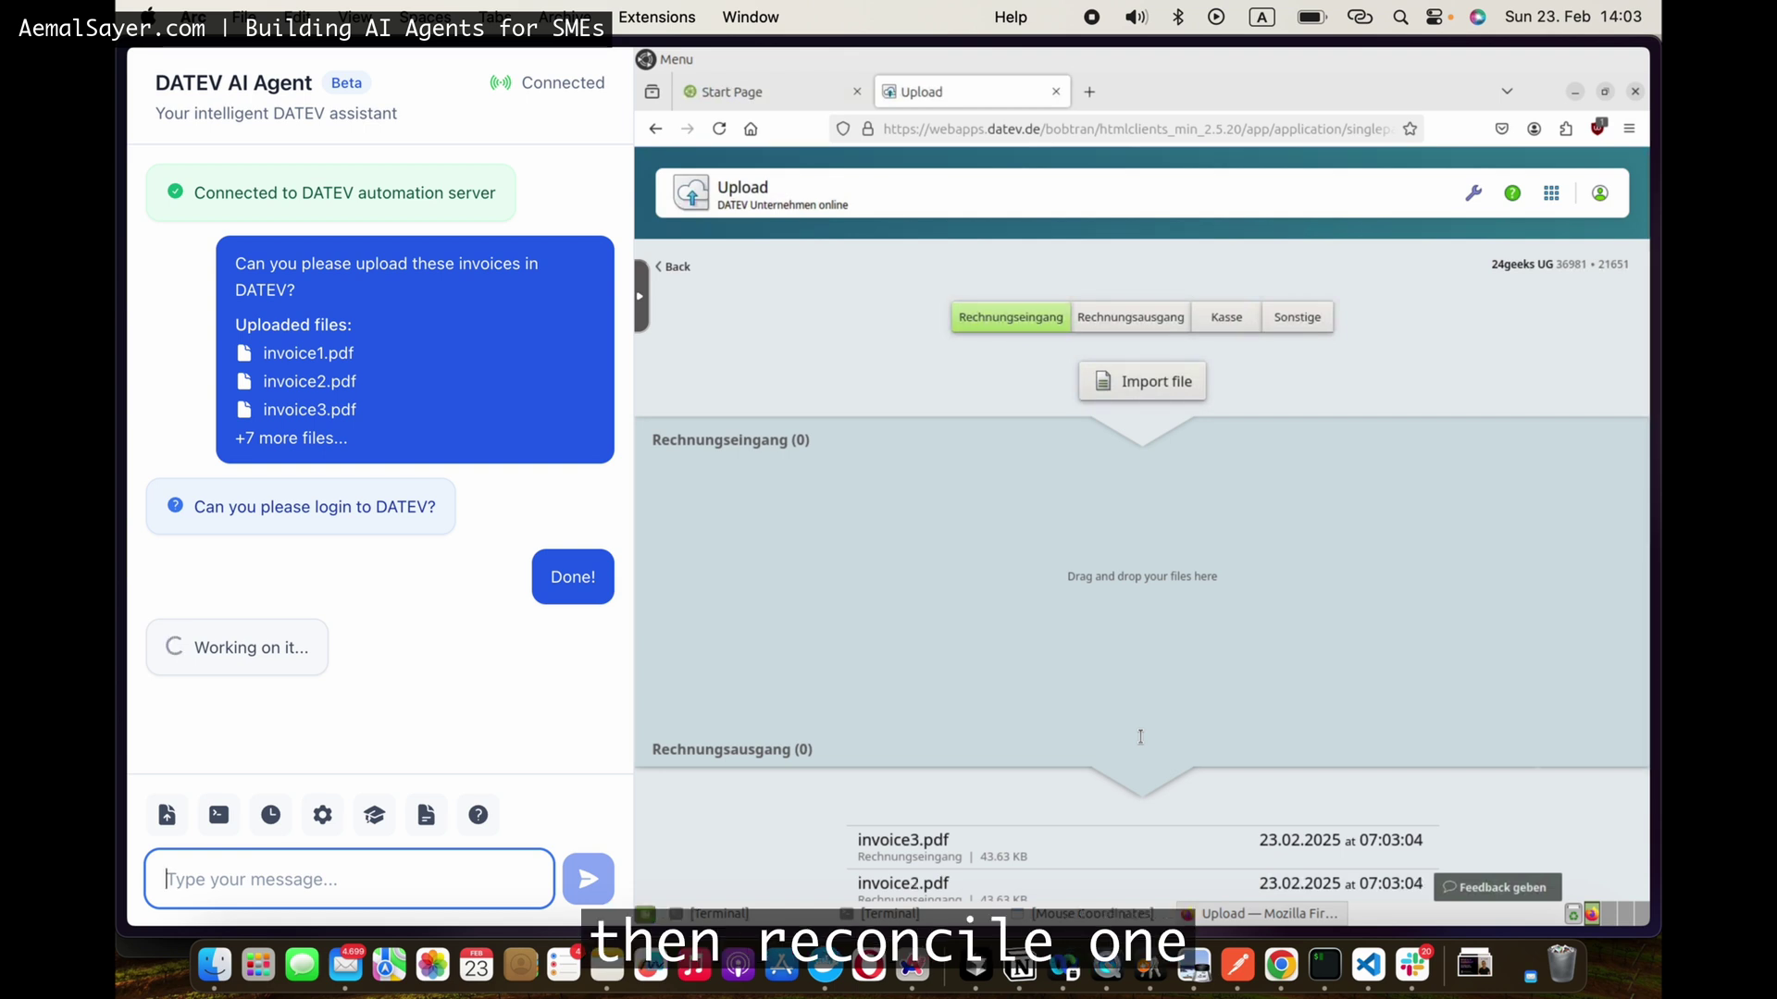
Step: Save the first invoice with customer number, date 12.01.2016, and fully paid status on 19.02.2025
scroll(1247, 819, down, 3)
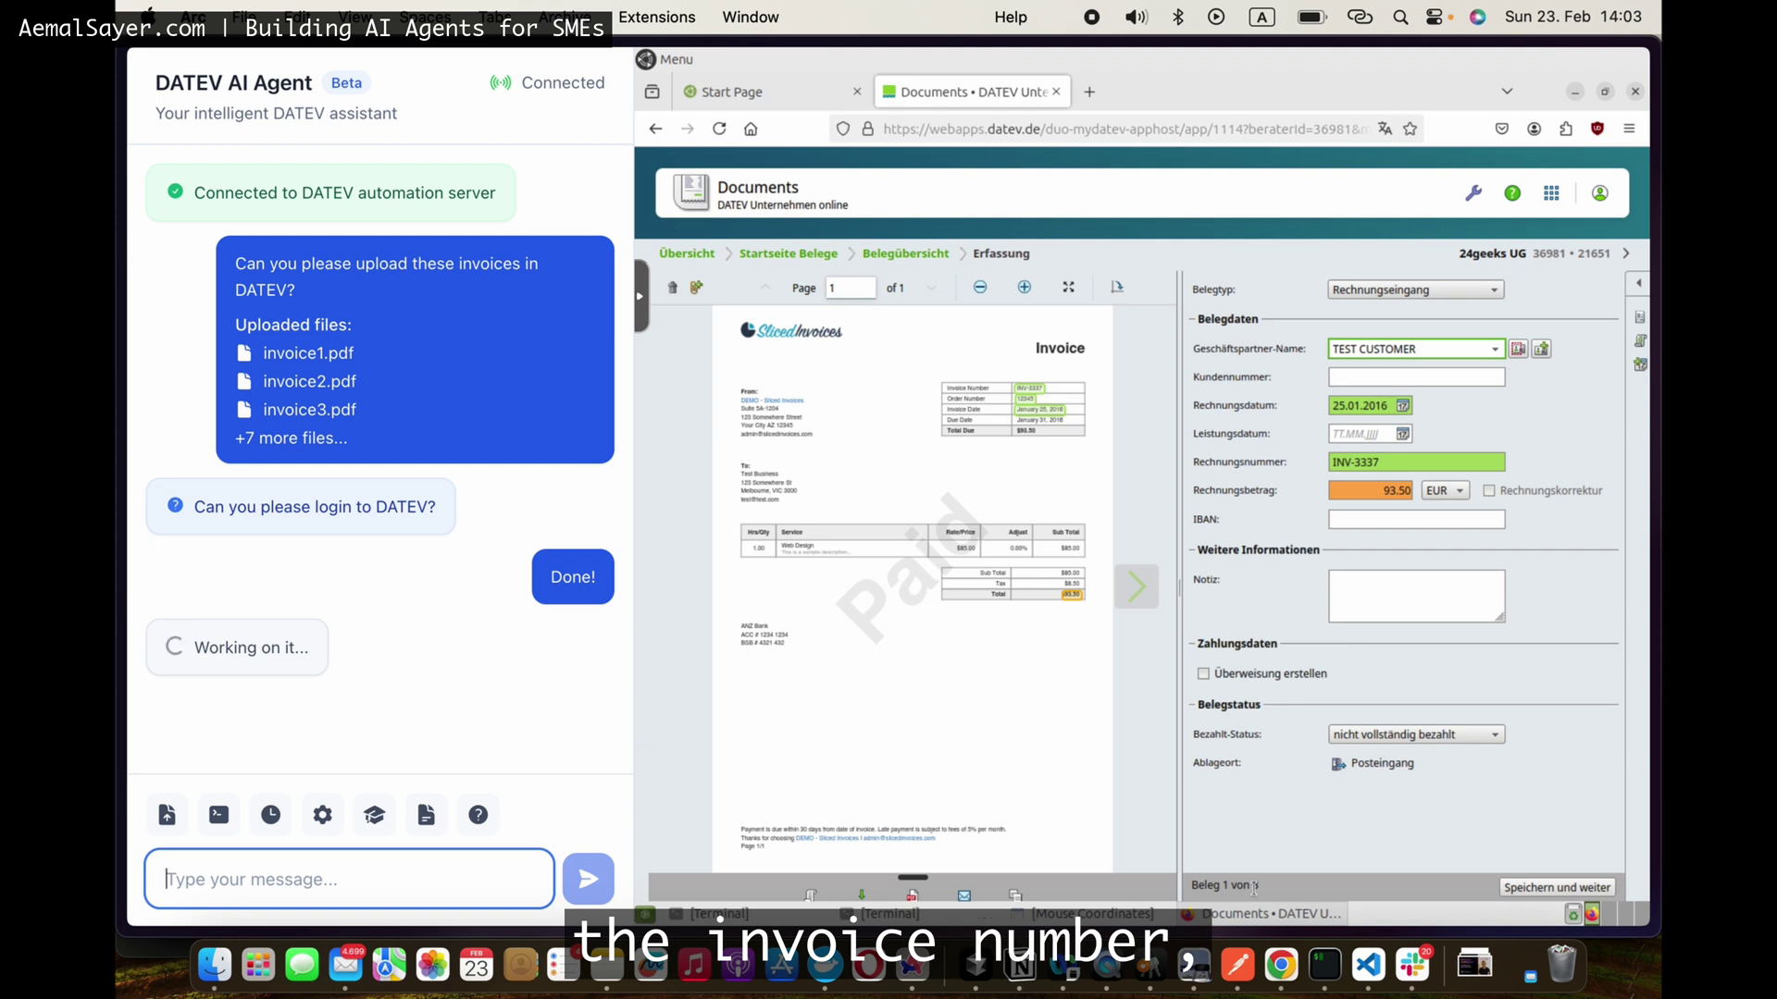
text(67890)
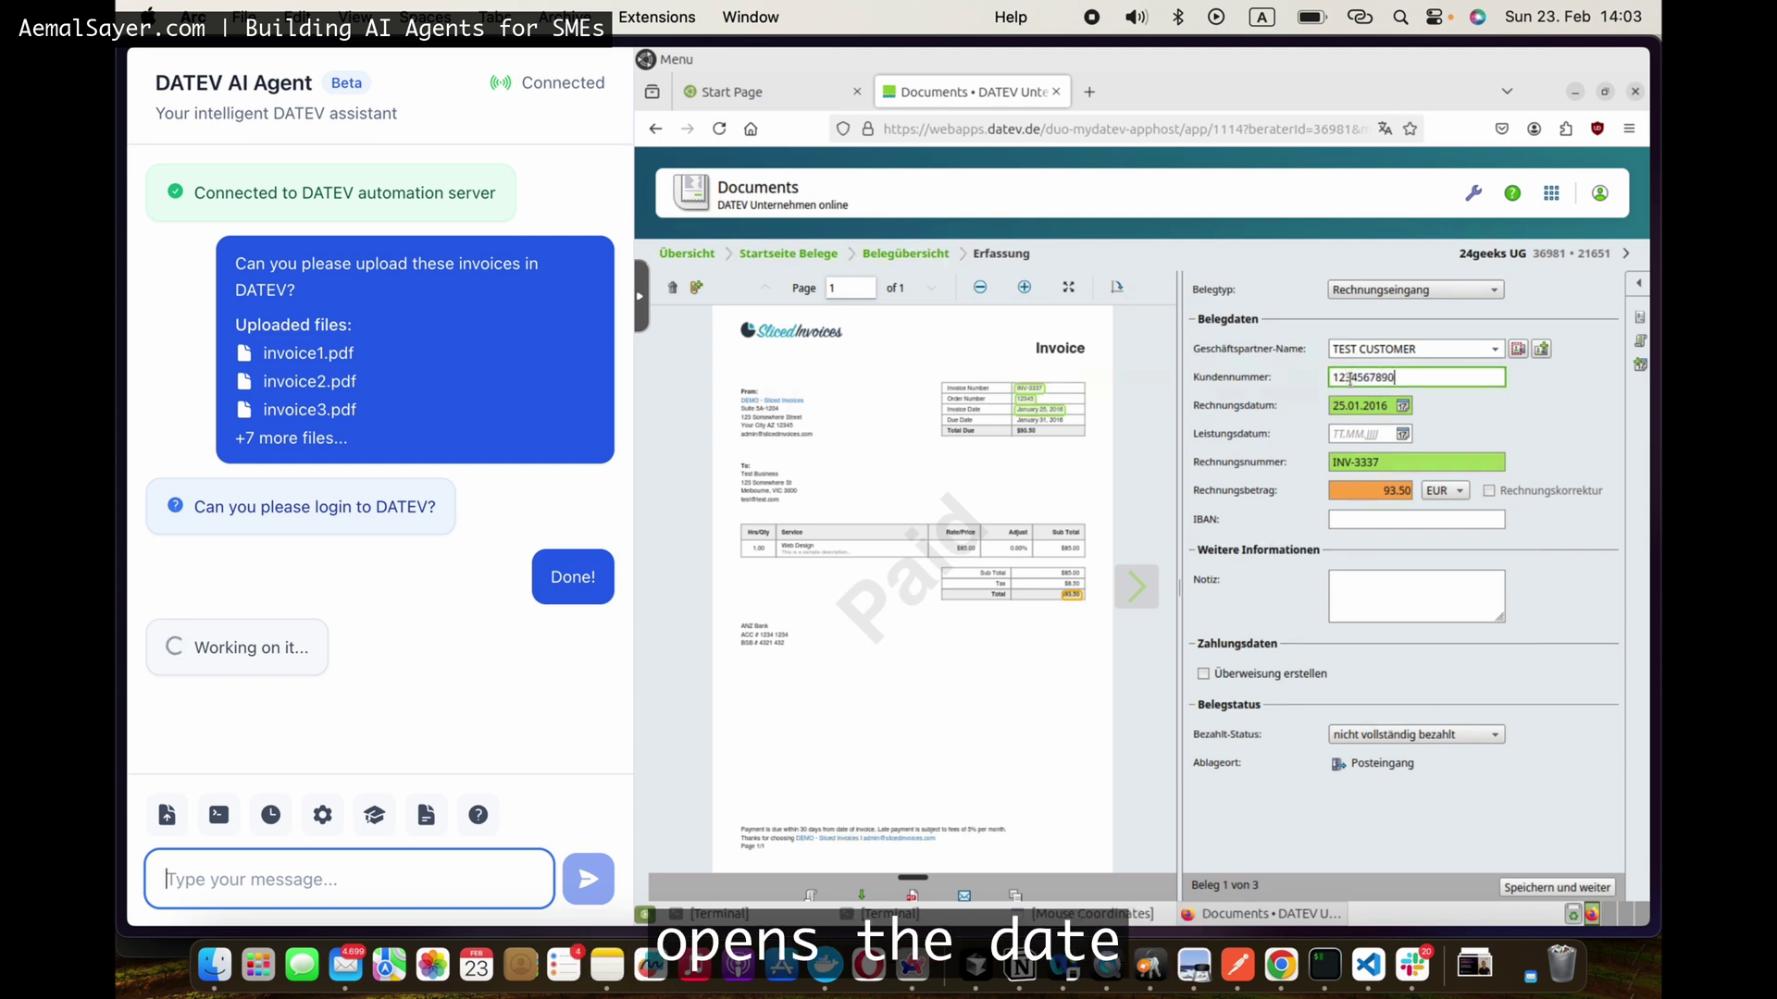
click(1403, 406)
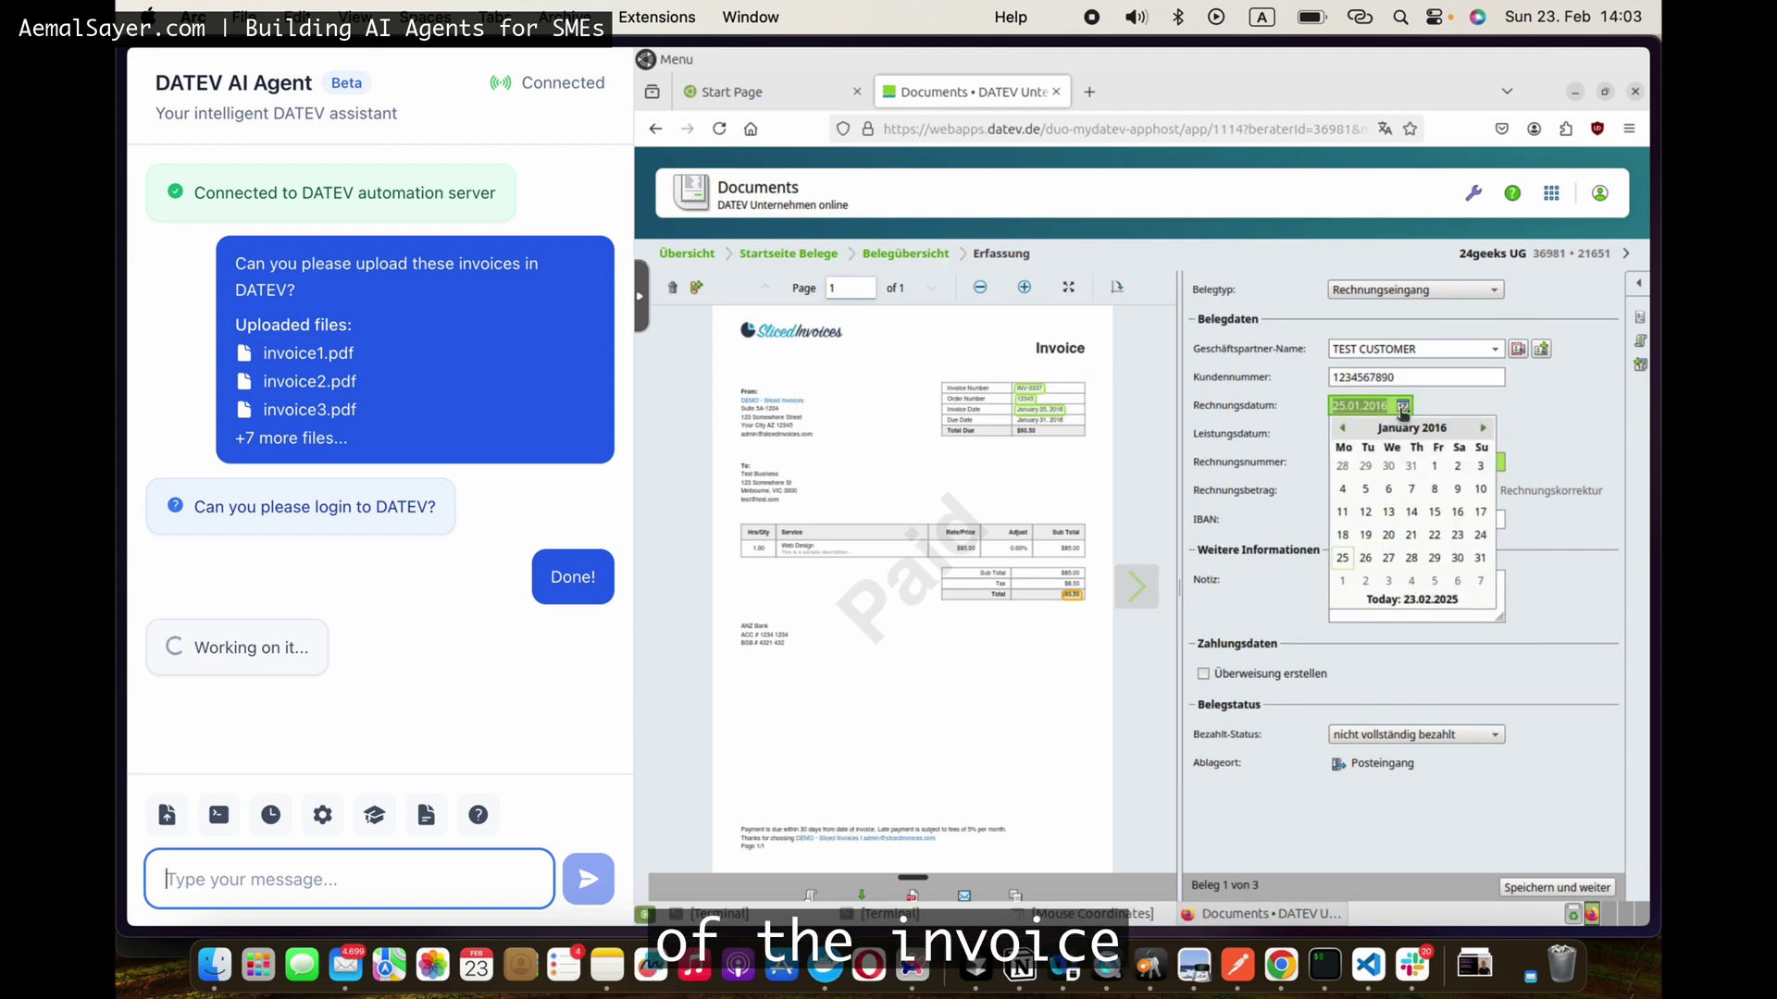
click(1364, 510)
click(1459, 736)
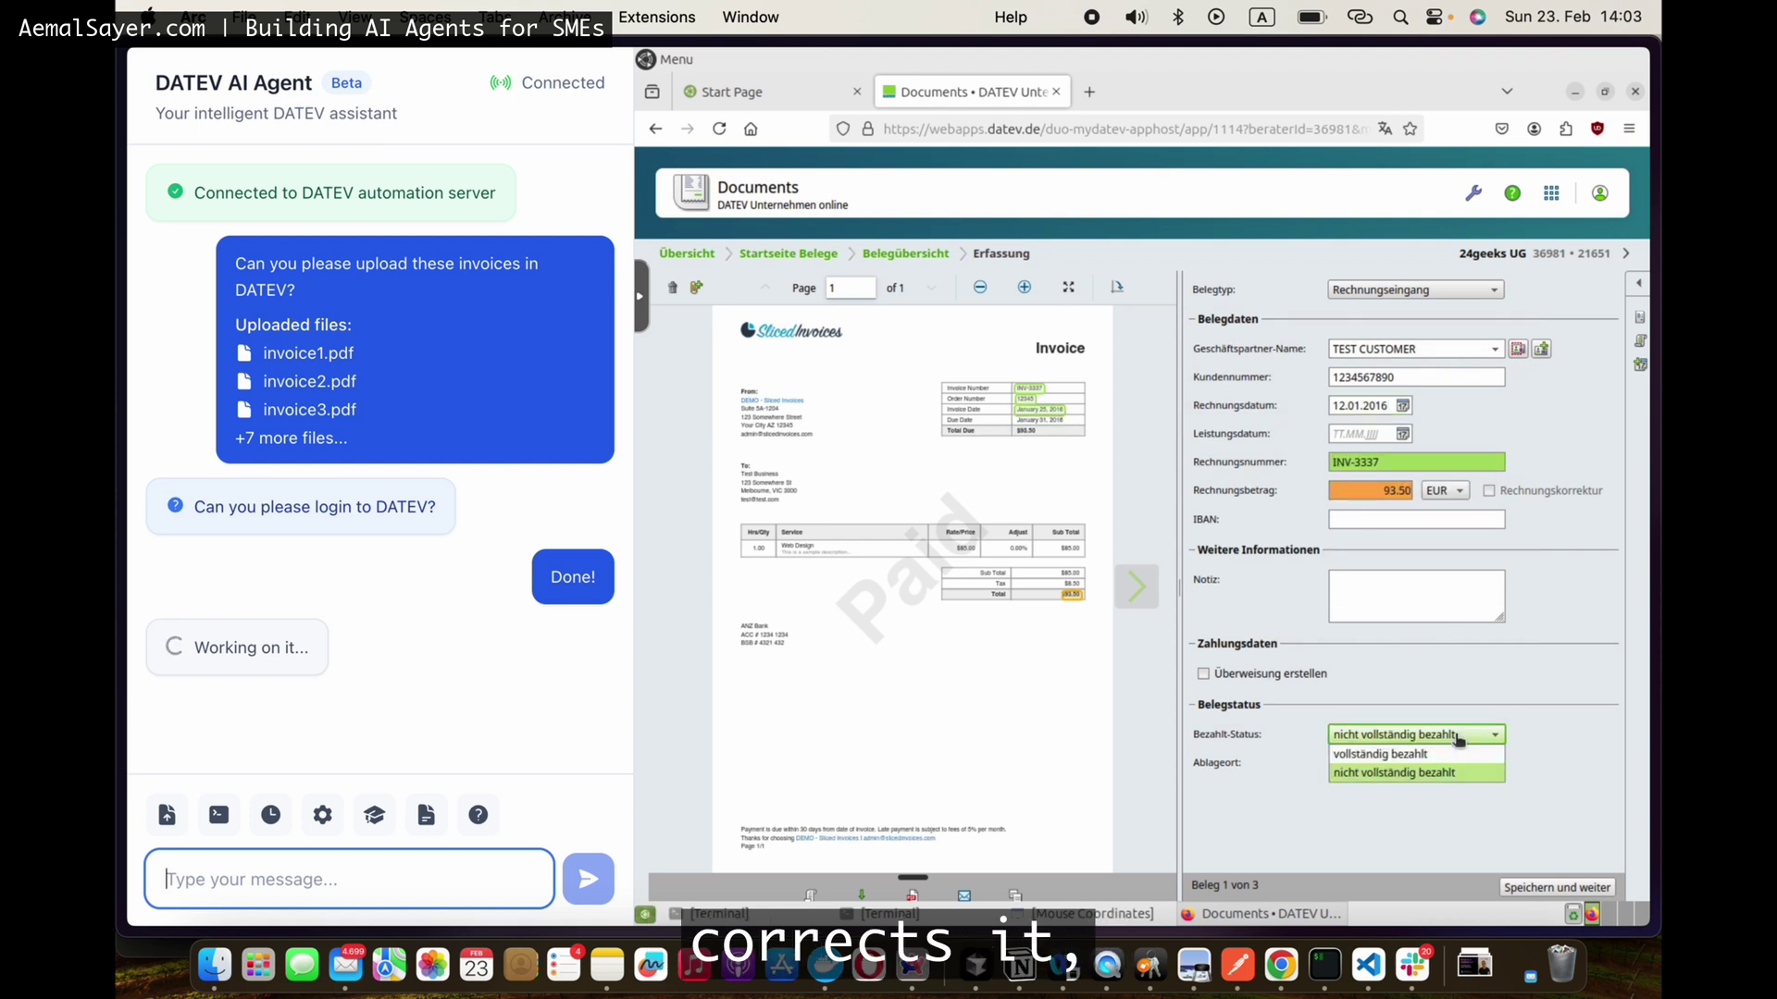
click(1405, 759)
click(1589, 736)
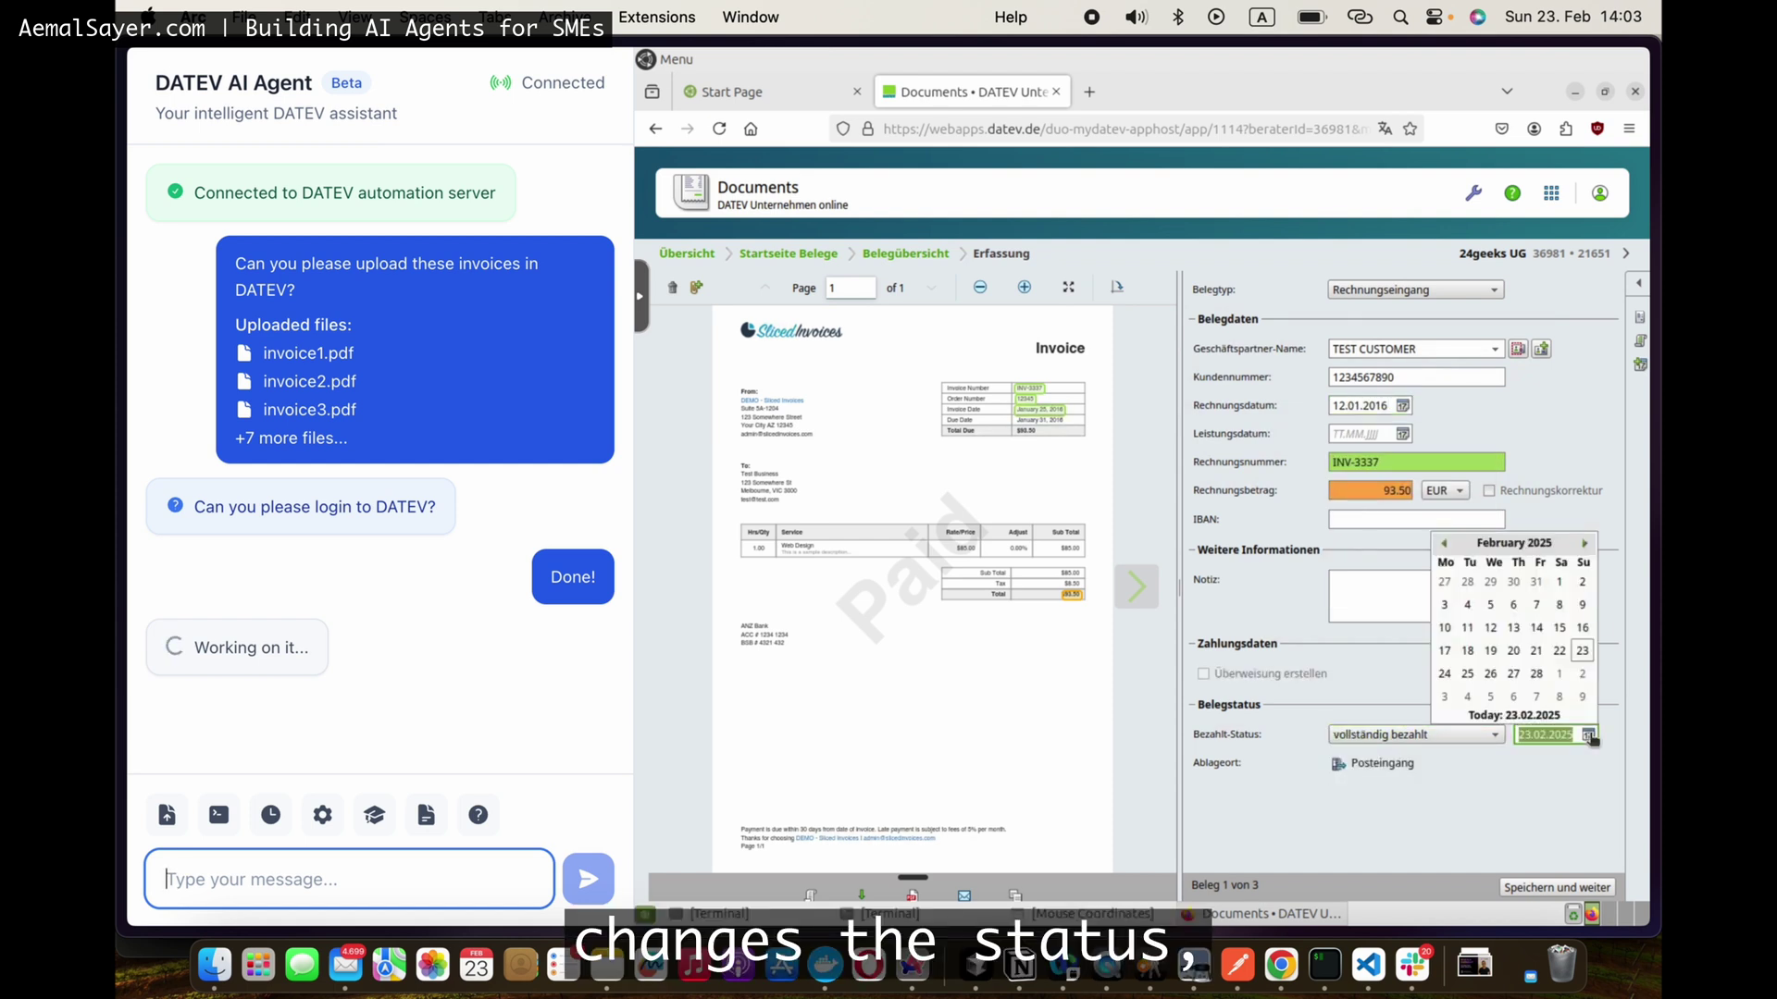
click(1490, 652)
click(1543, 888)
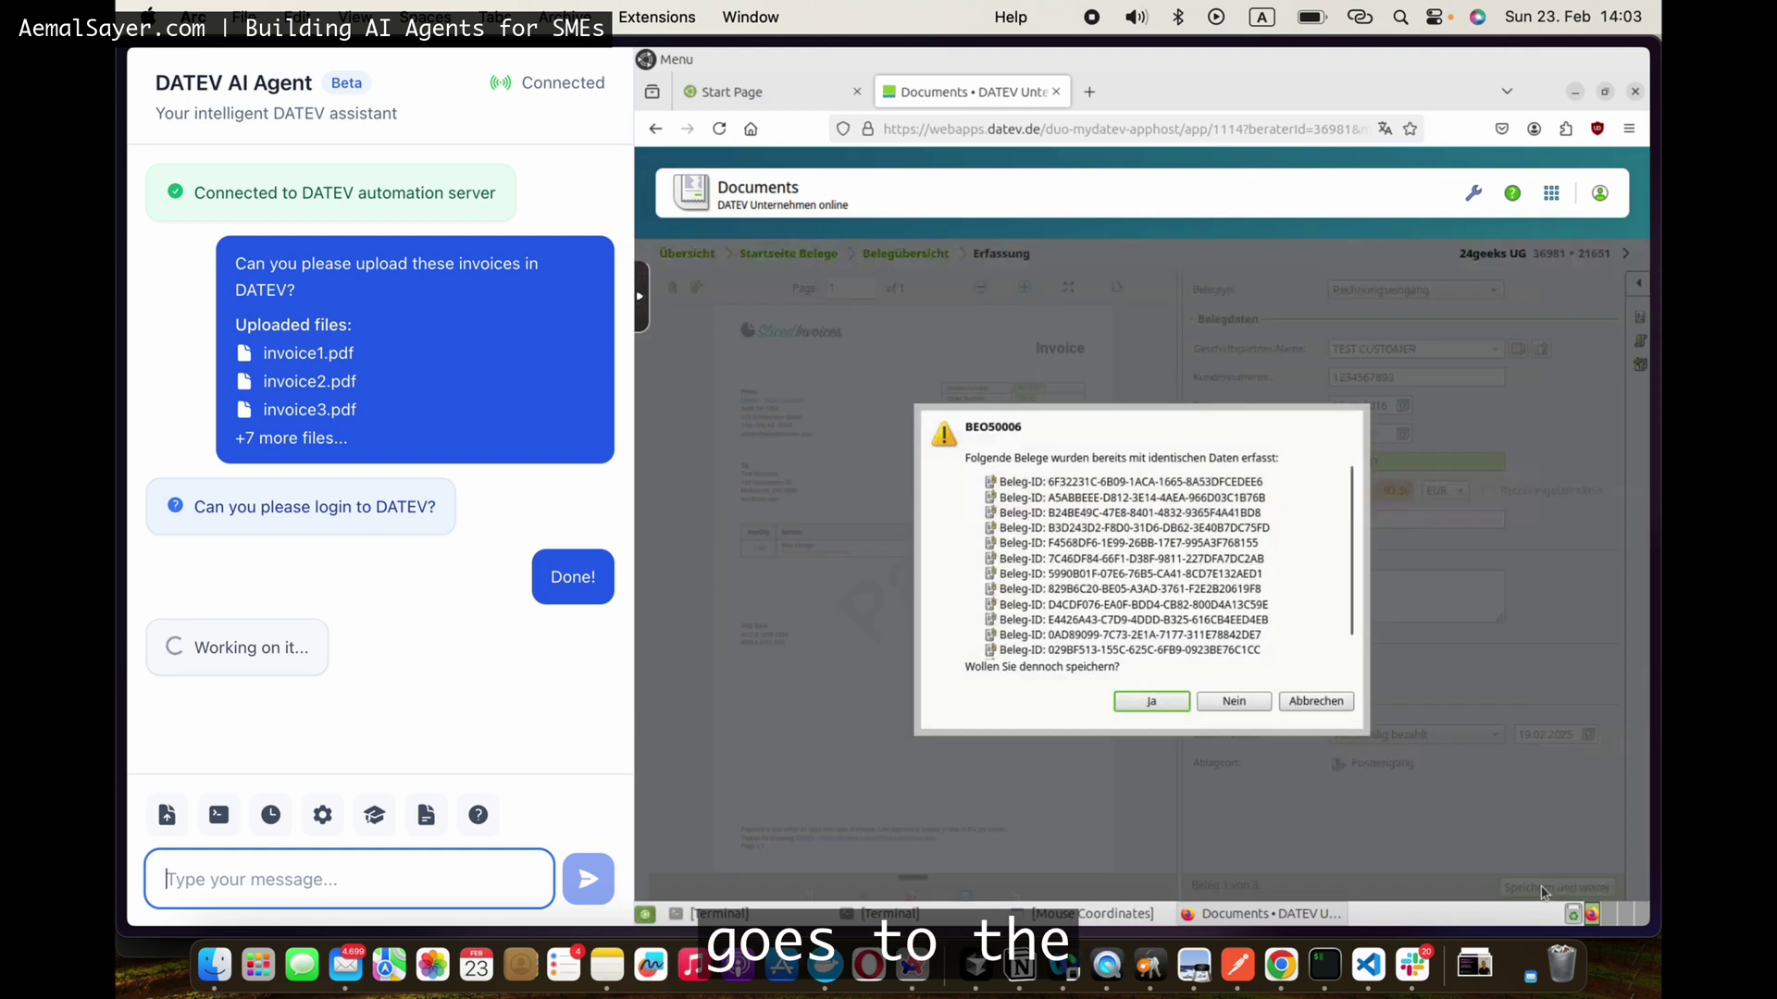
key(Return)
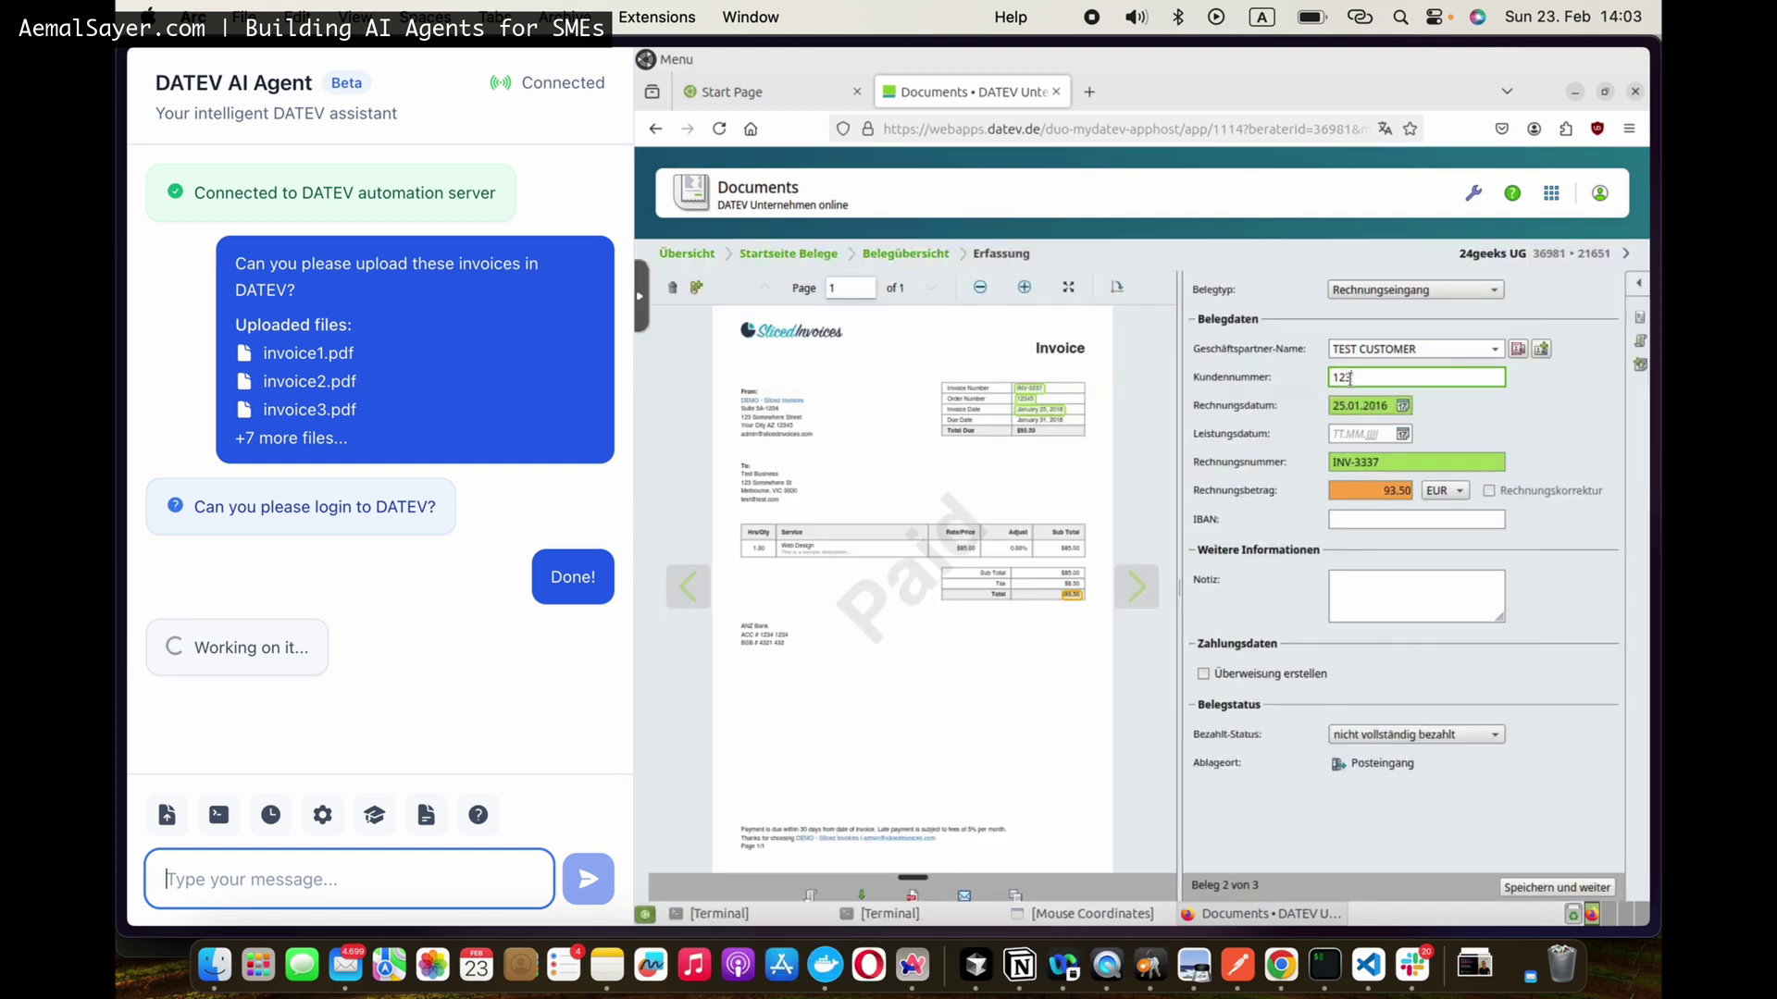
Step: Save the second invoice with customer number, date 12.01.2016, and fully paid status on 19.02.2025
click(1350, 377)
text(1234567890)
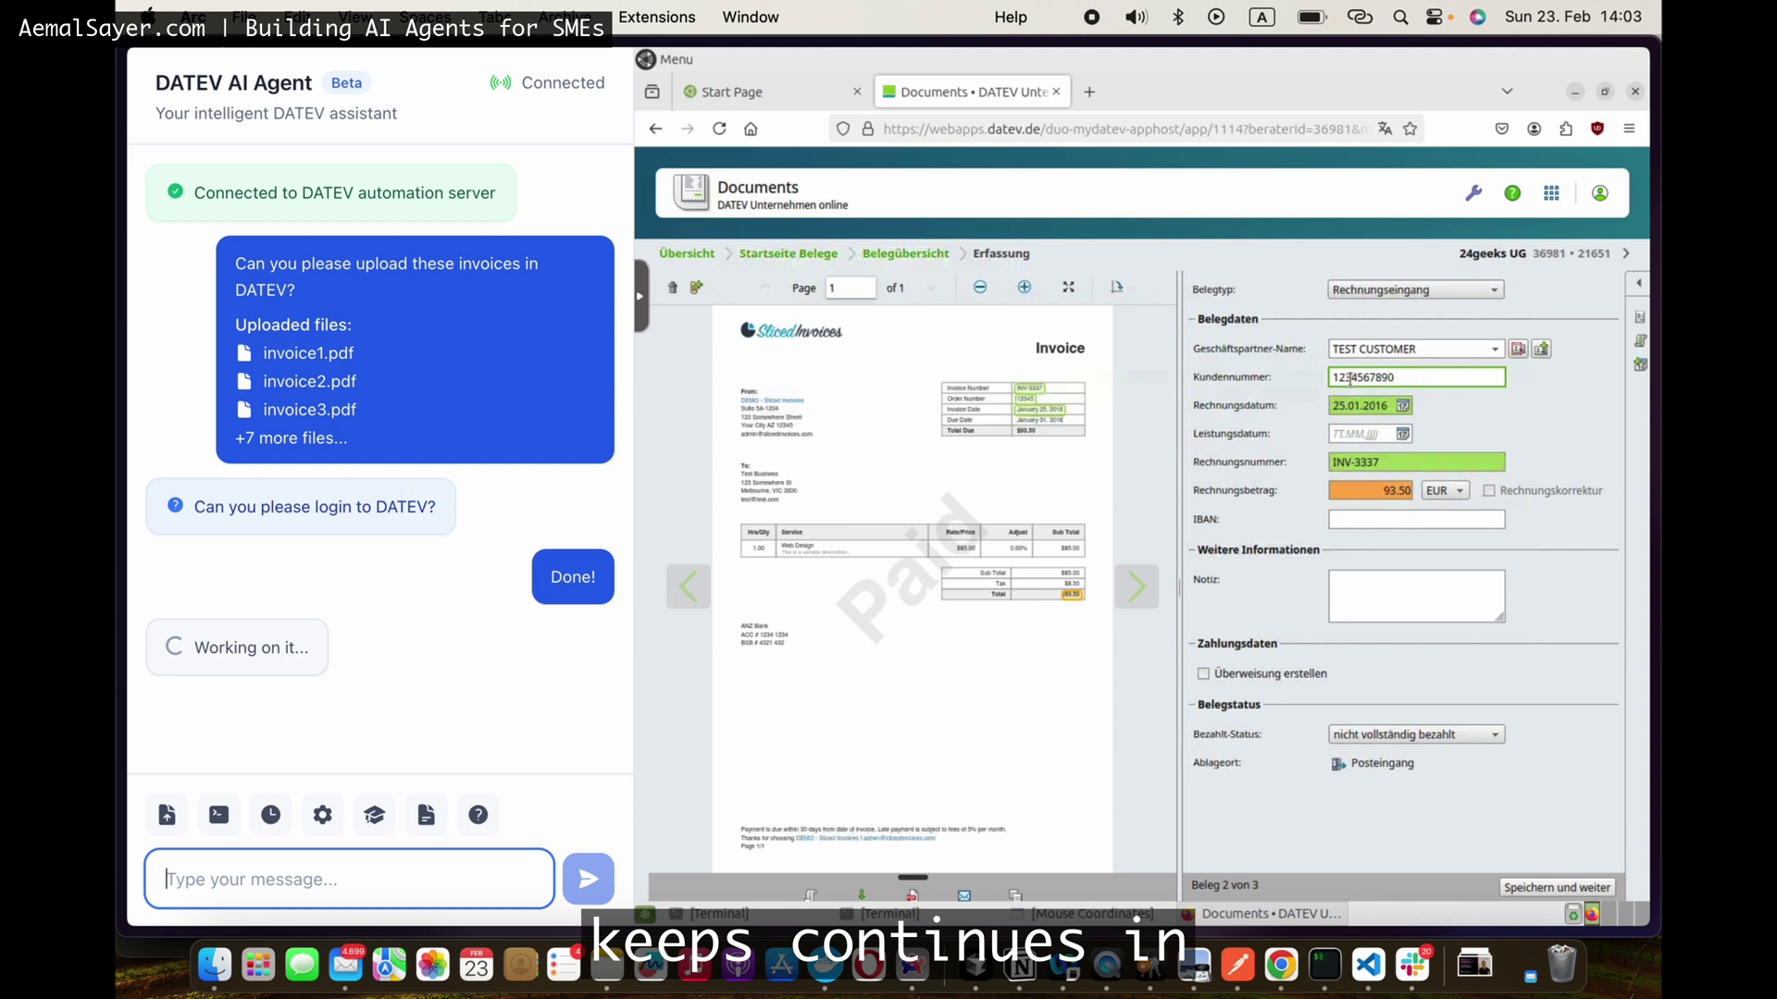
click(1403, 407)
click(1365, 511)
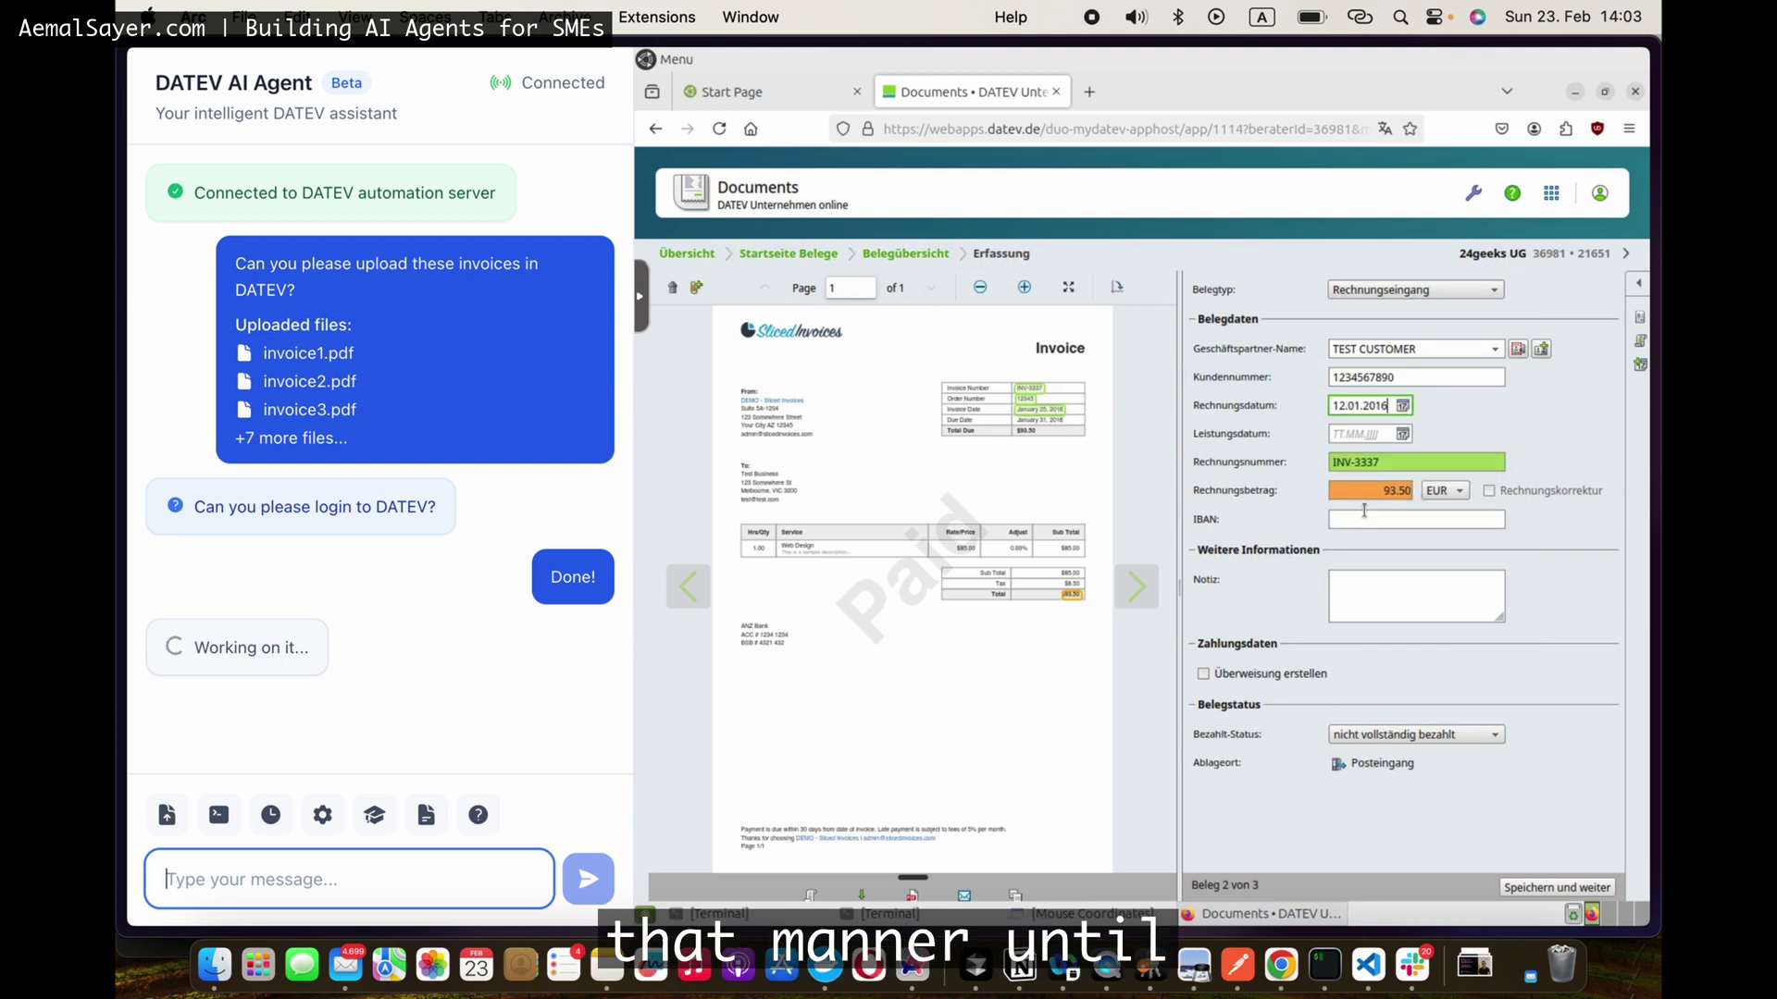
click(1460, 736)
click(1402, 756)
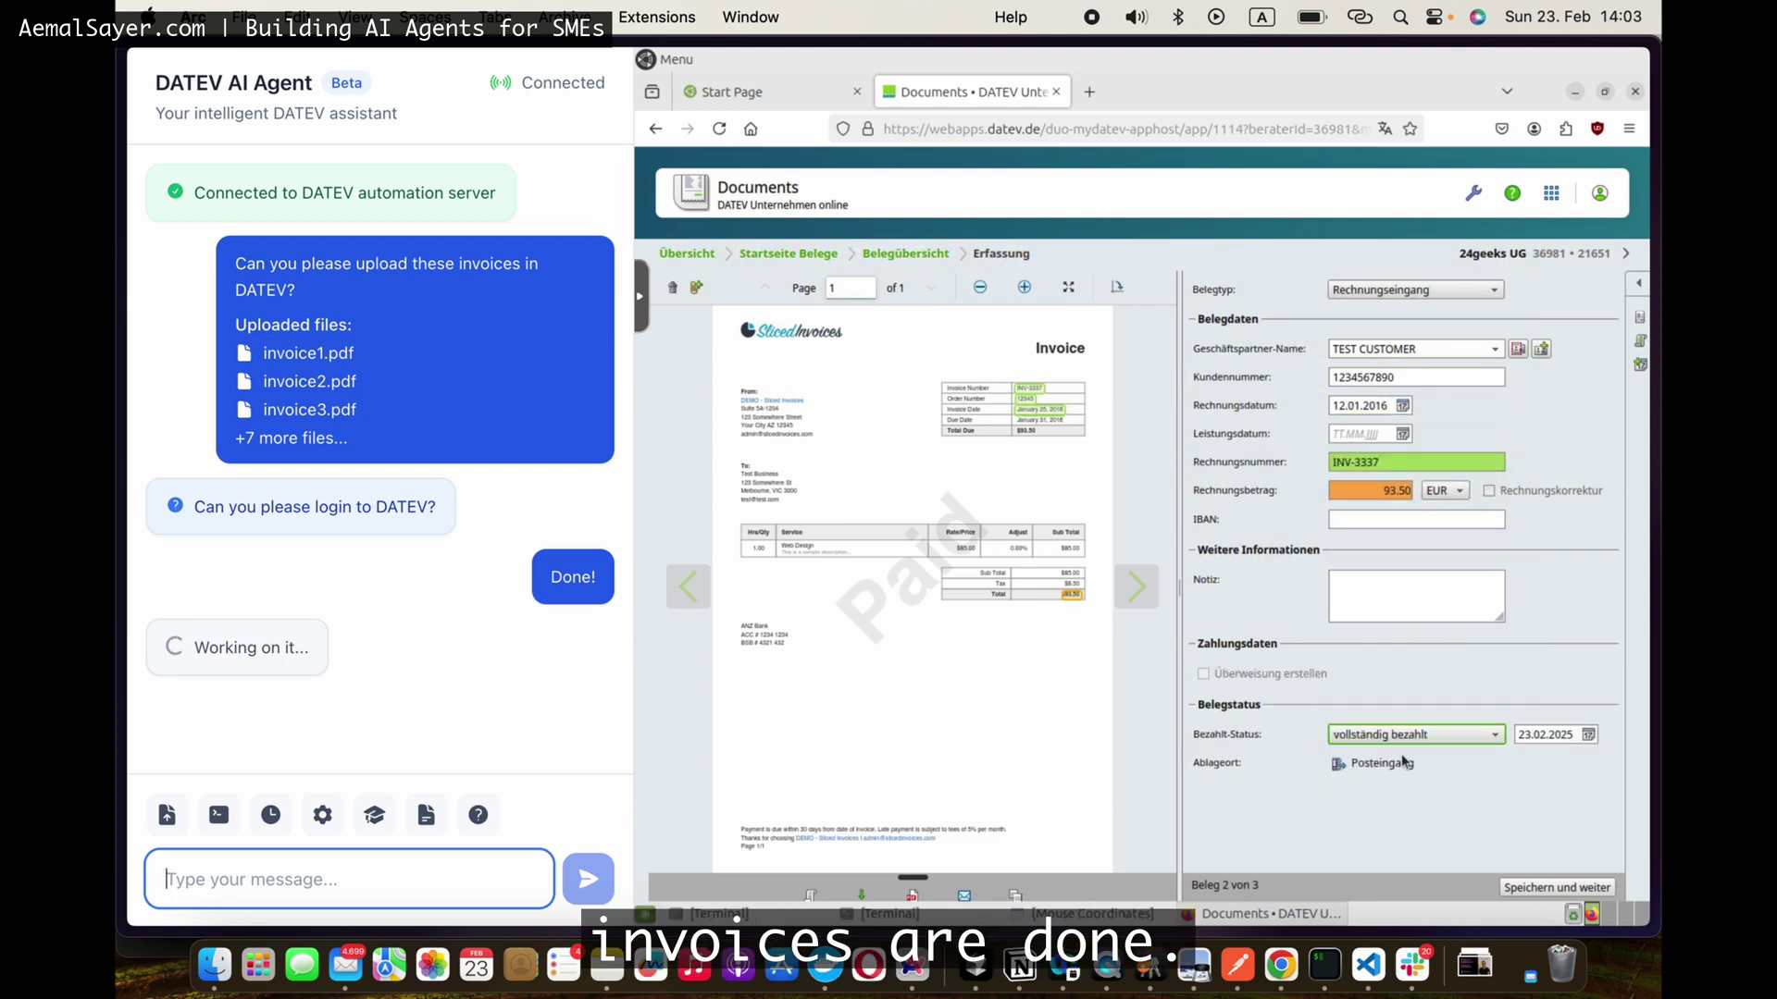
click(1588, 736)
click(1490, 651)
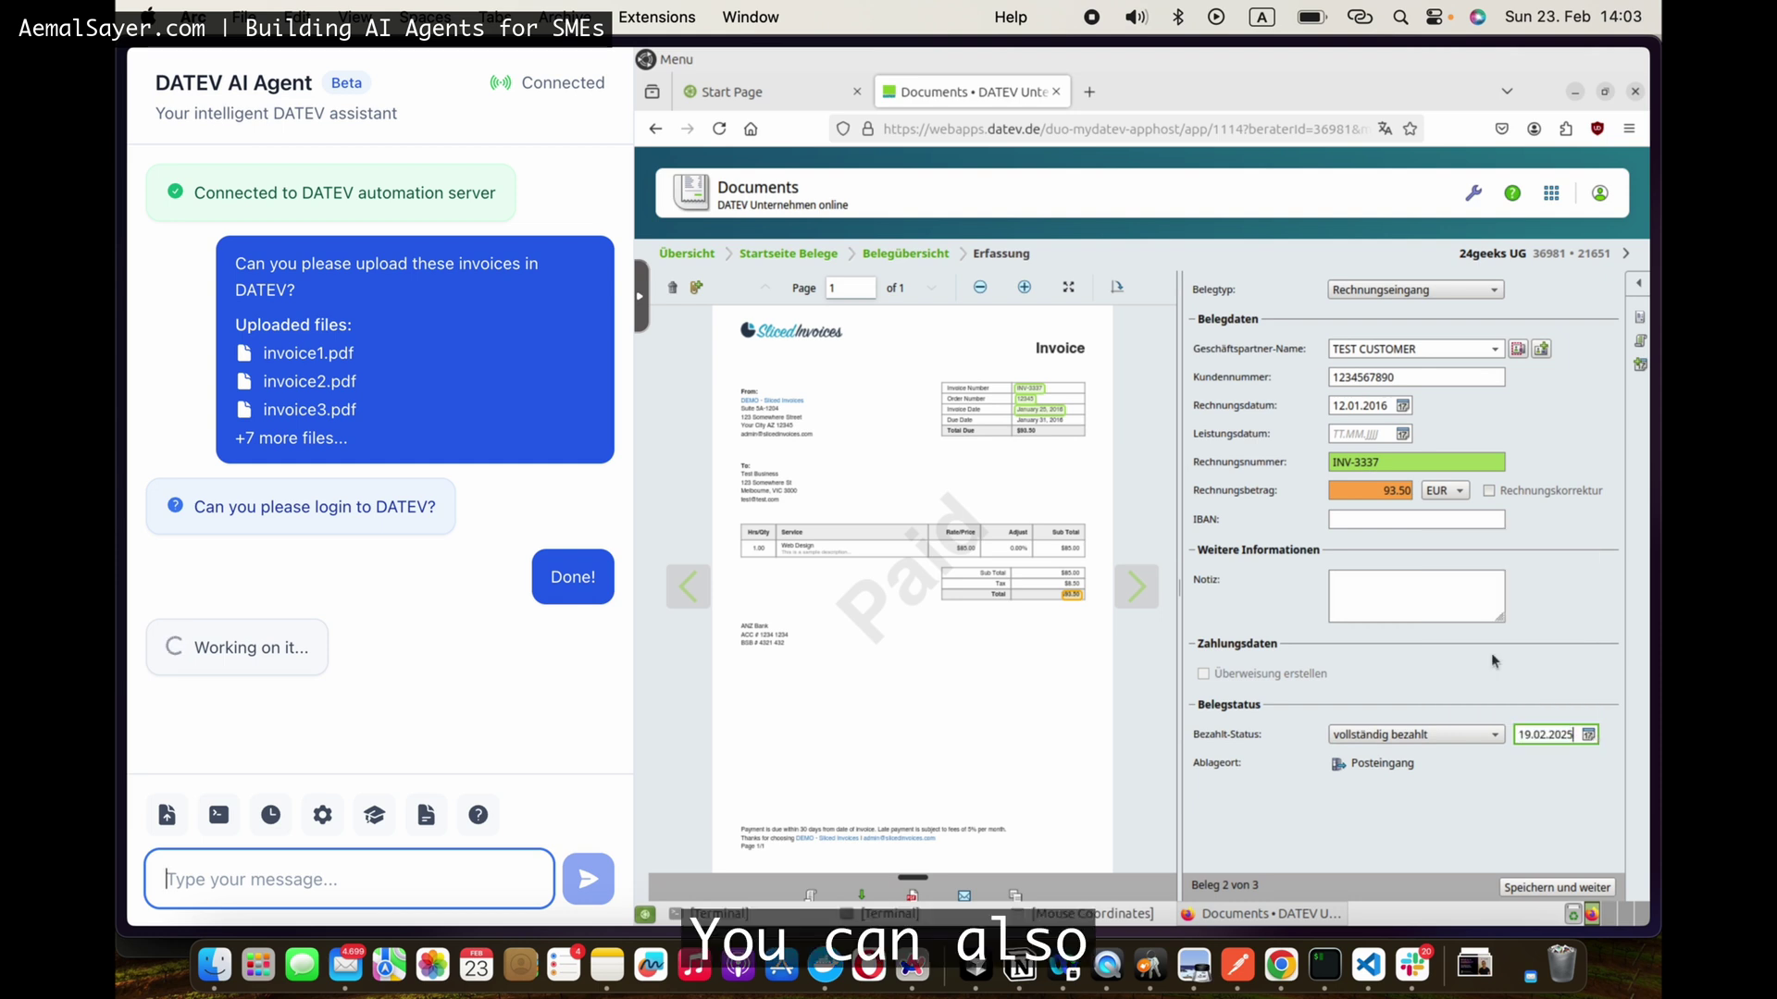
click(1544, 888)
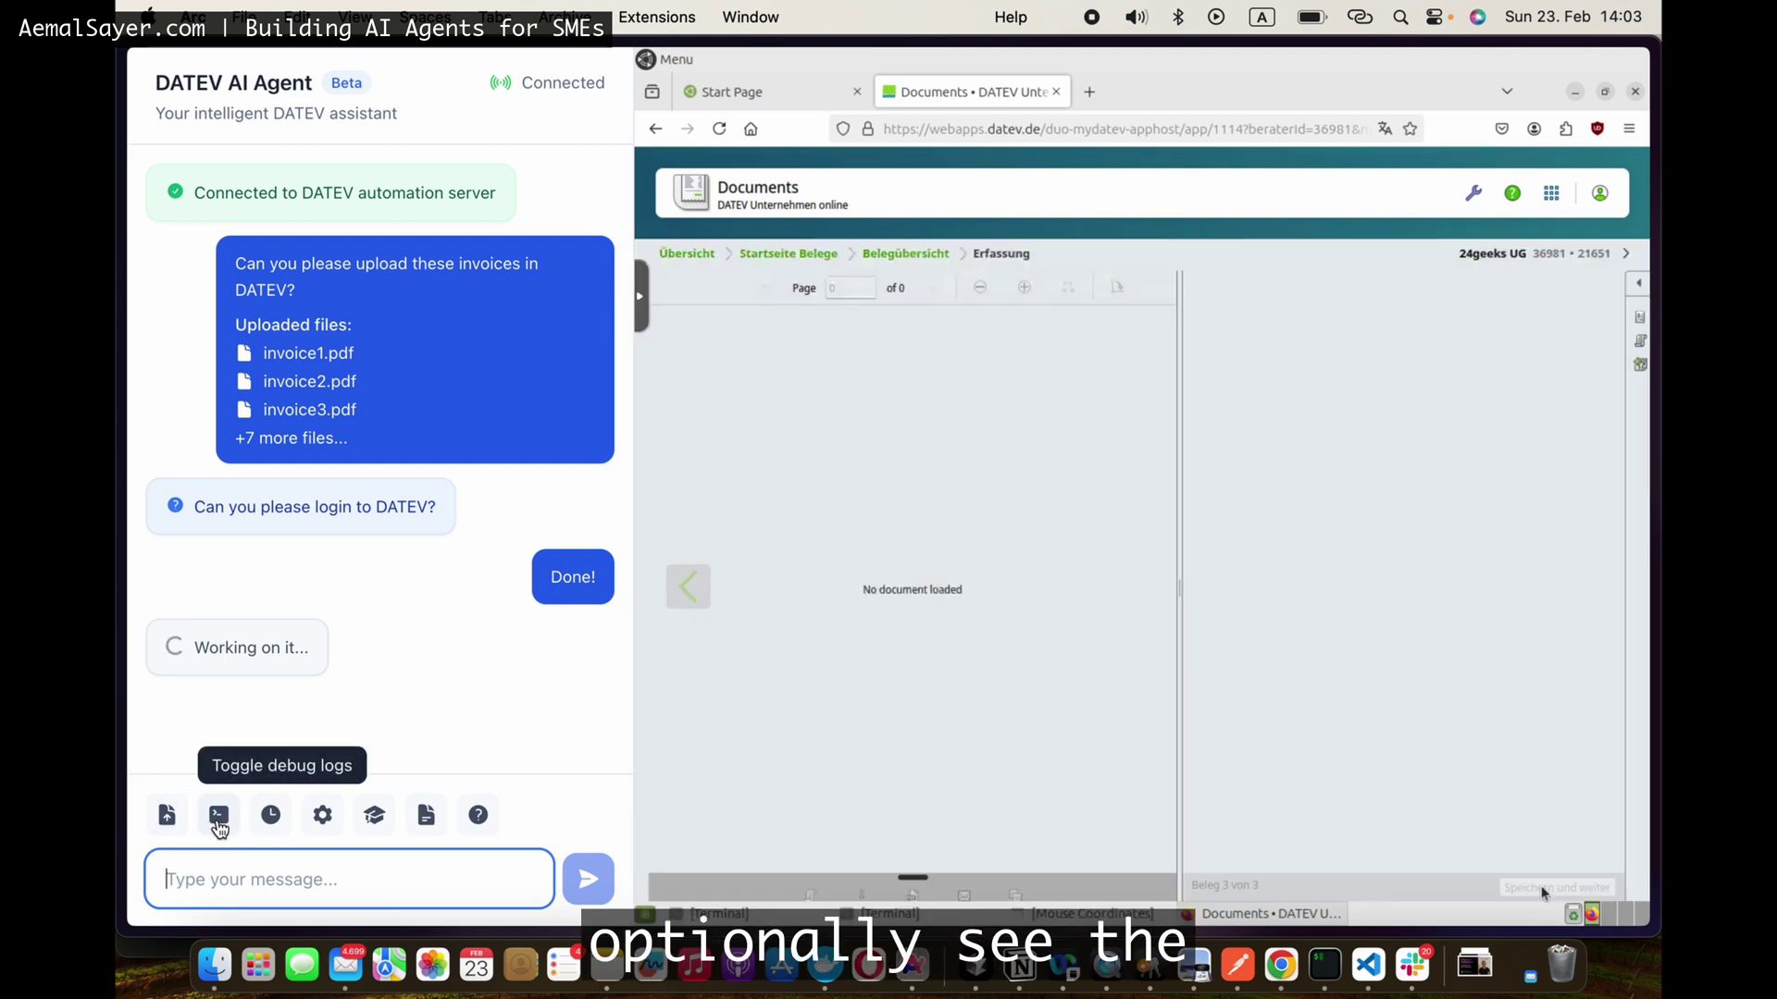
Step: Follow the debug logs as the third invoice gets customer number, date 12.01.2016, paid 19.02.2025
click(218, 817)
text(1234567890)
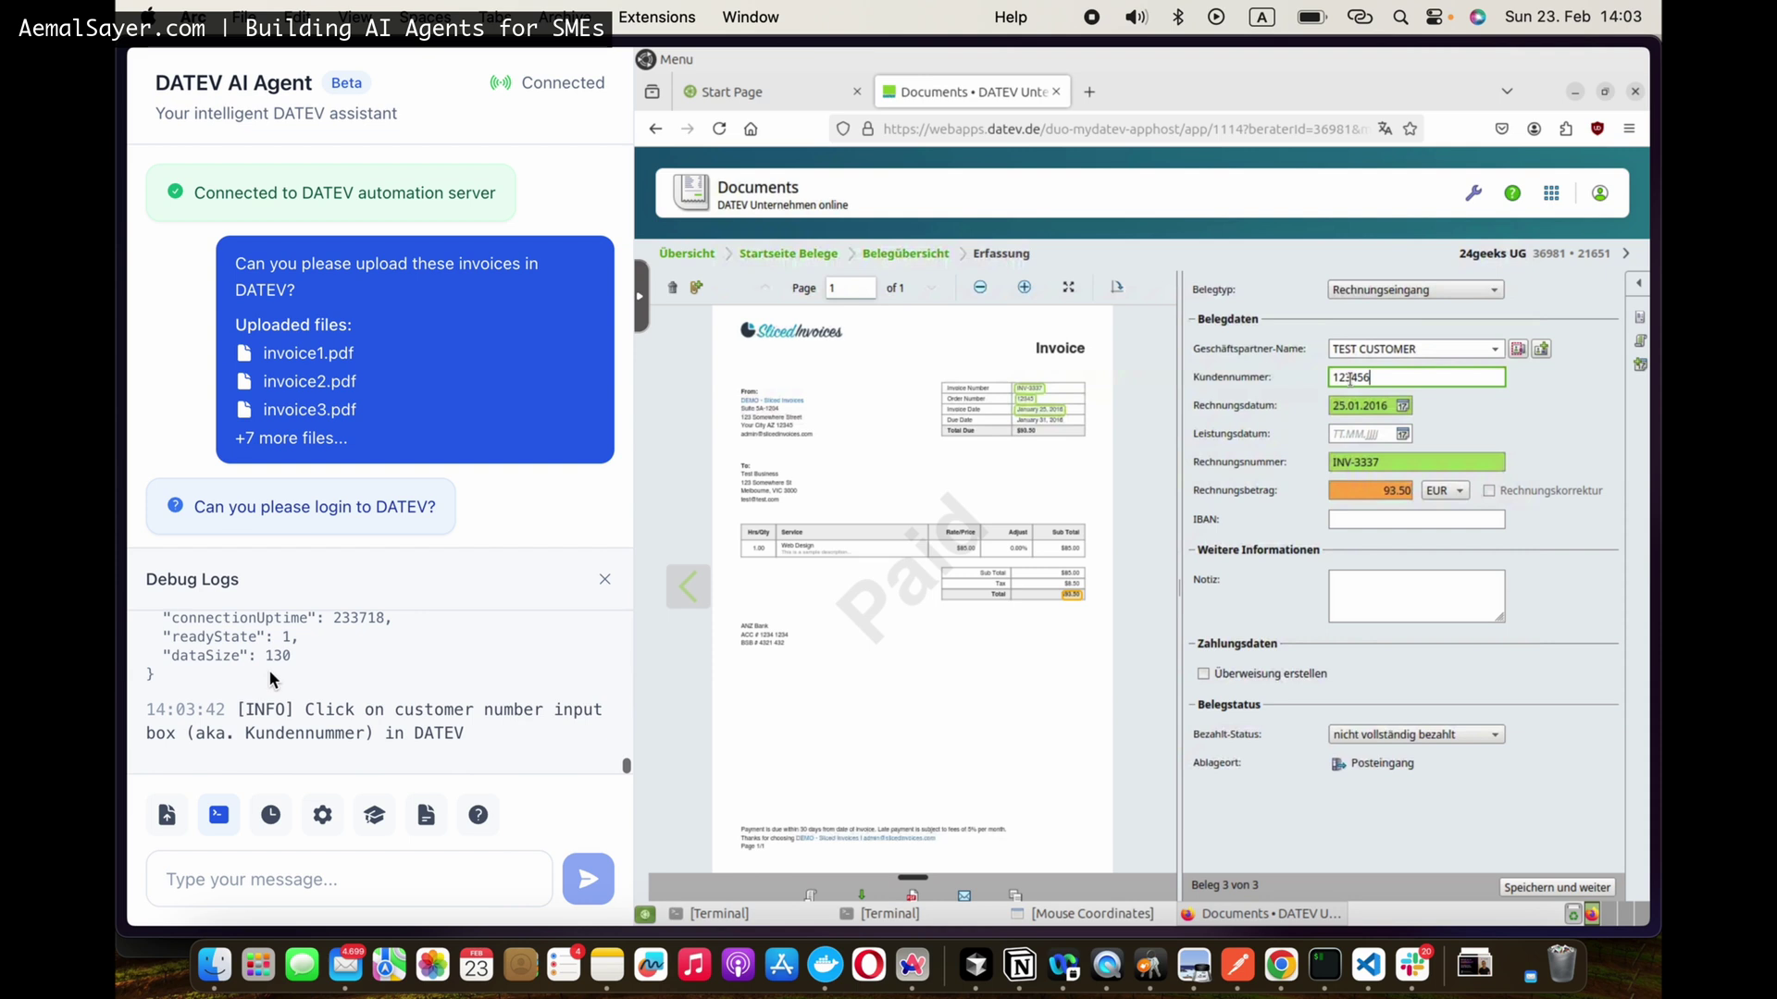
click(1403, 405)
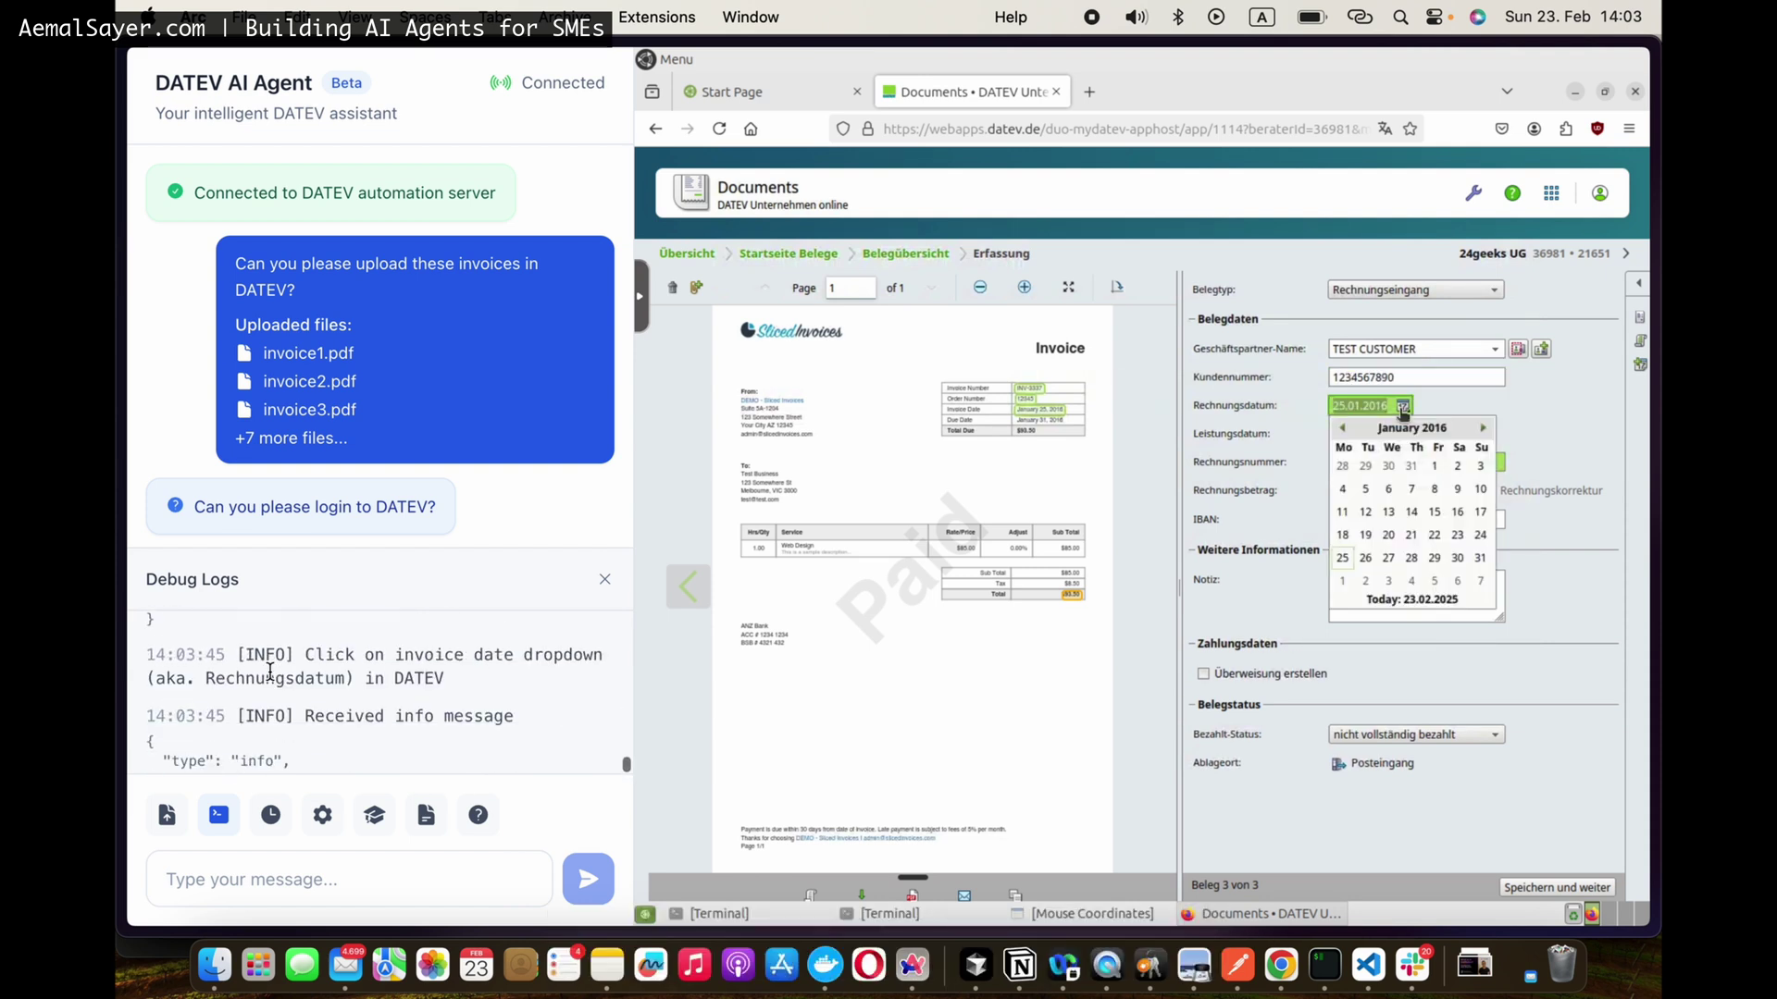
click(1364, 510)
click(1416, 733)
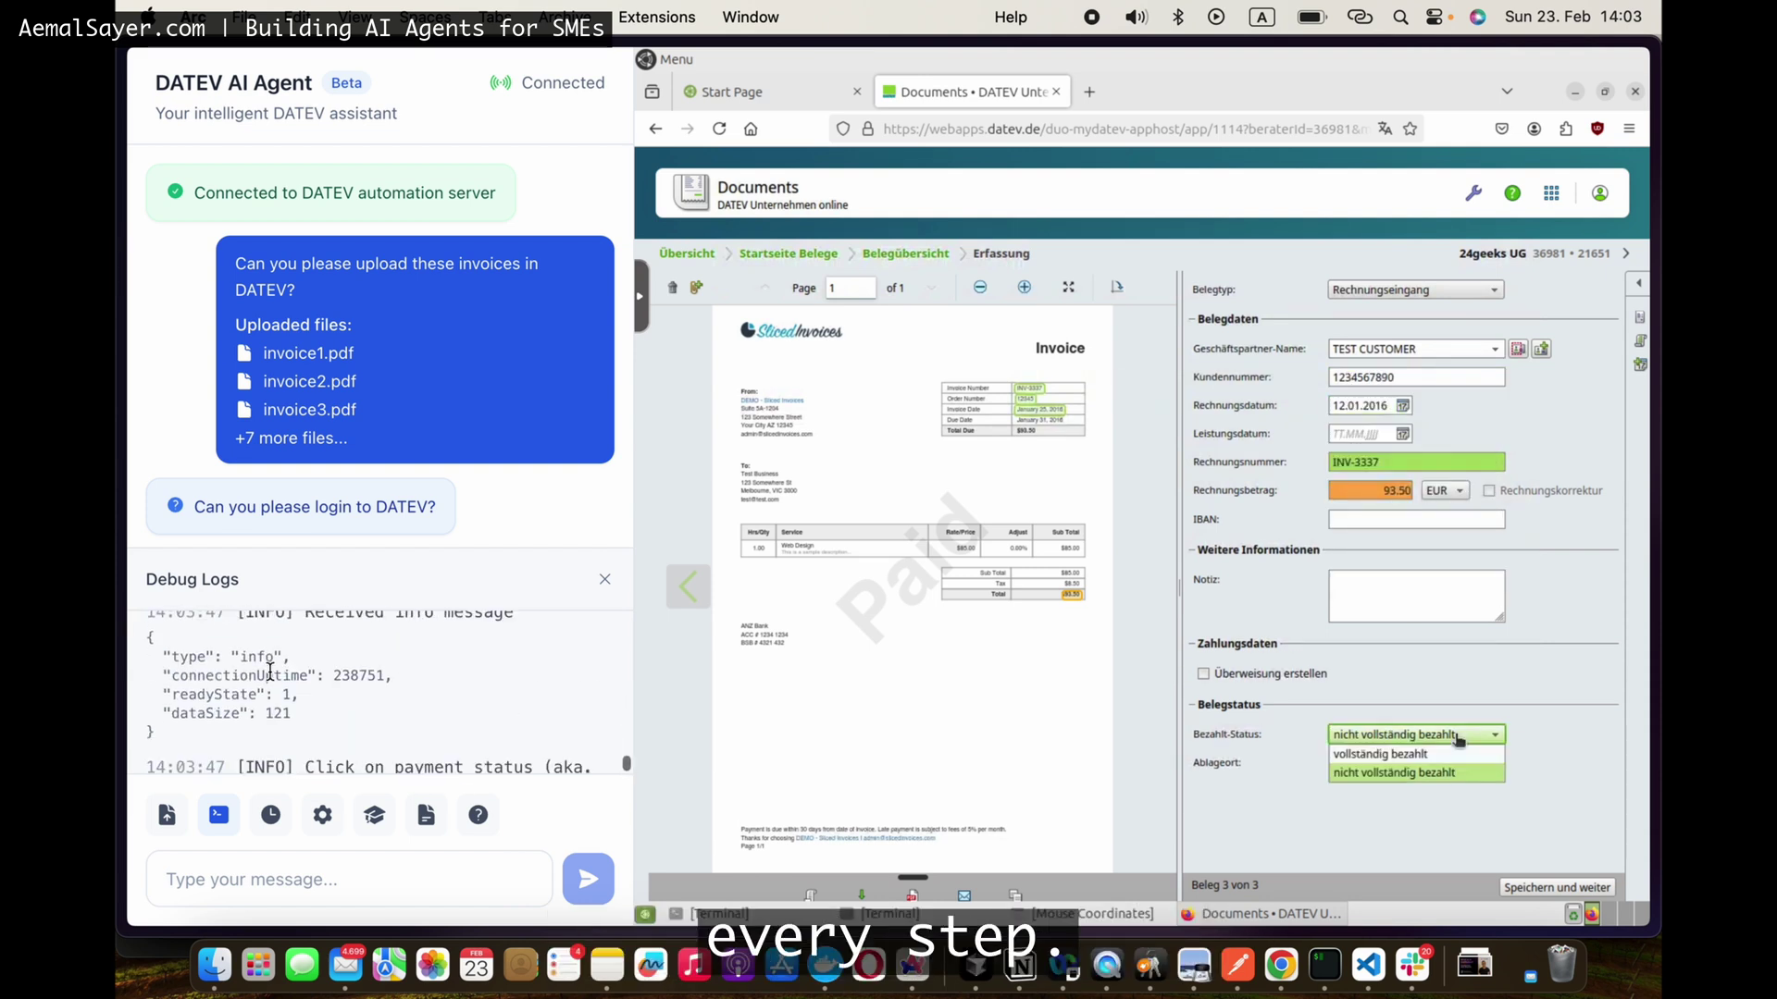
click(1403, 761)
click(1588, 734)
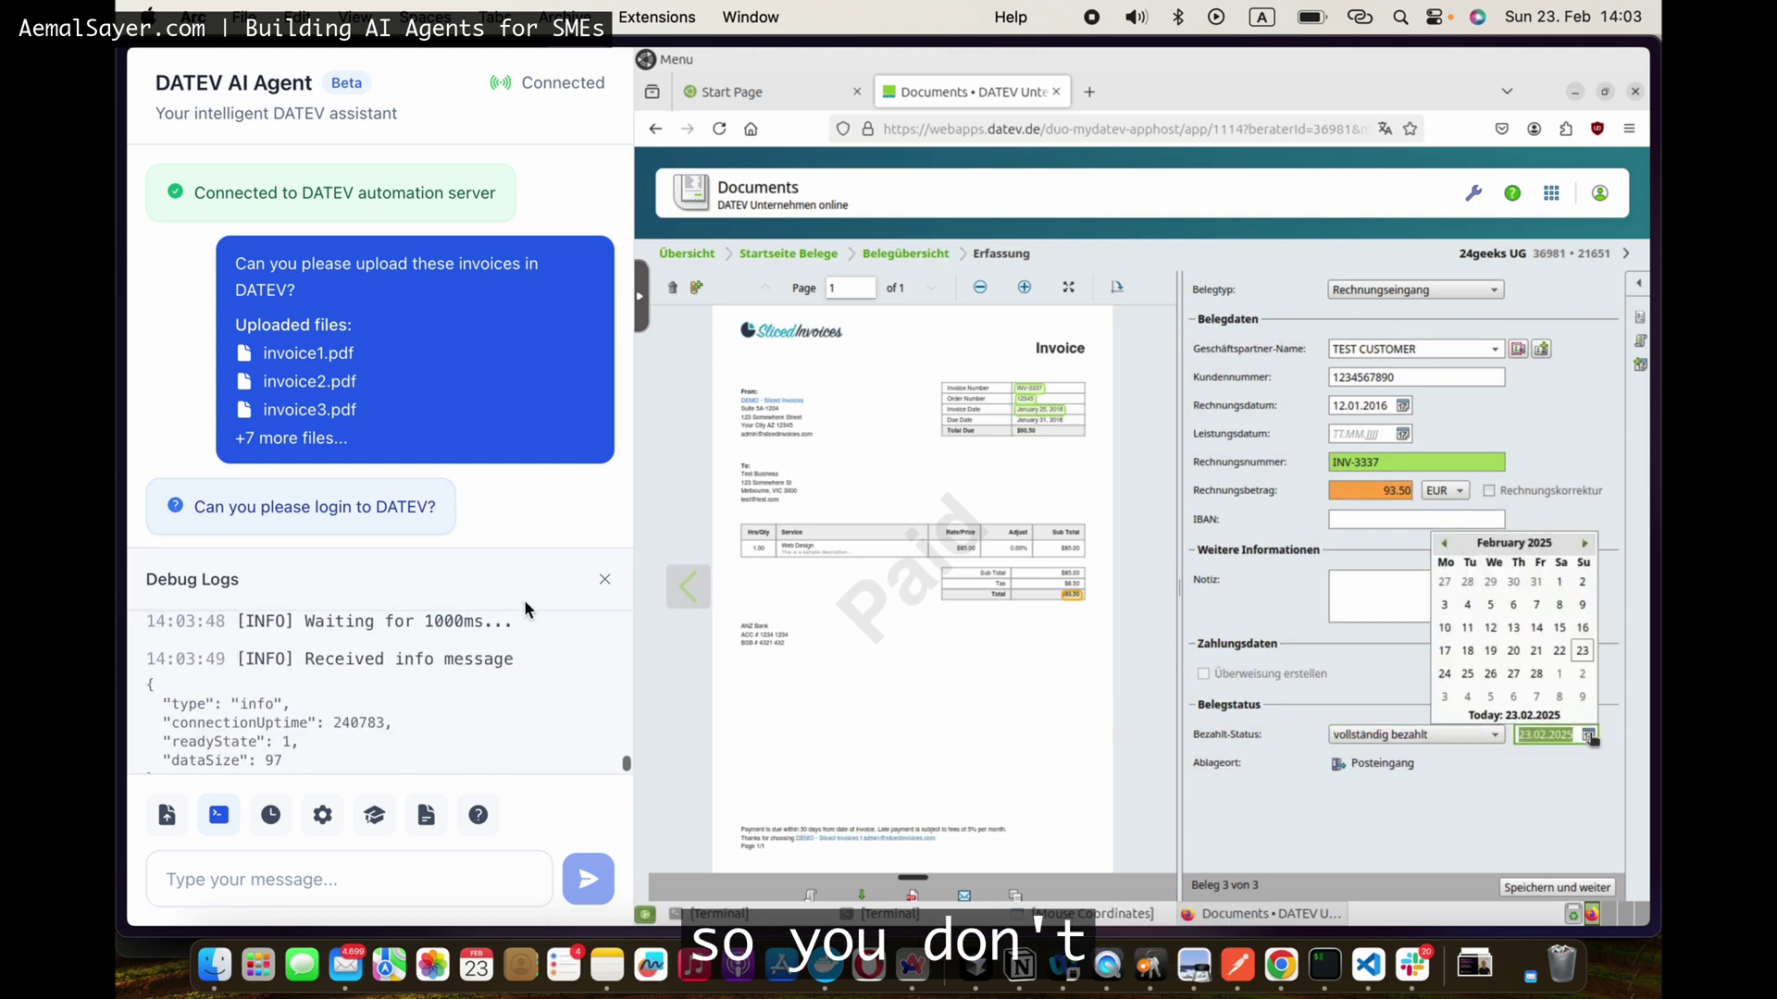
click(1493, 661)
click(604, 586)
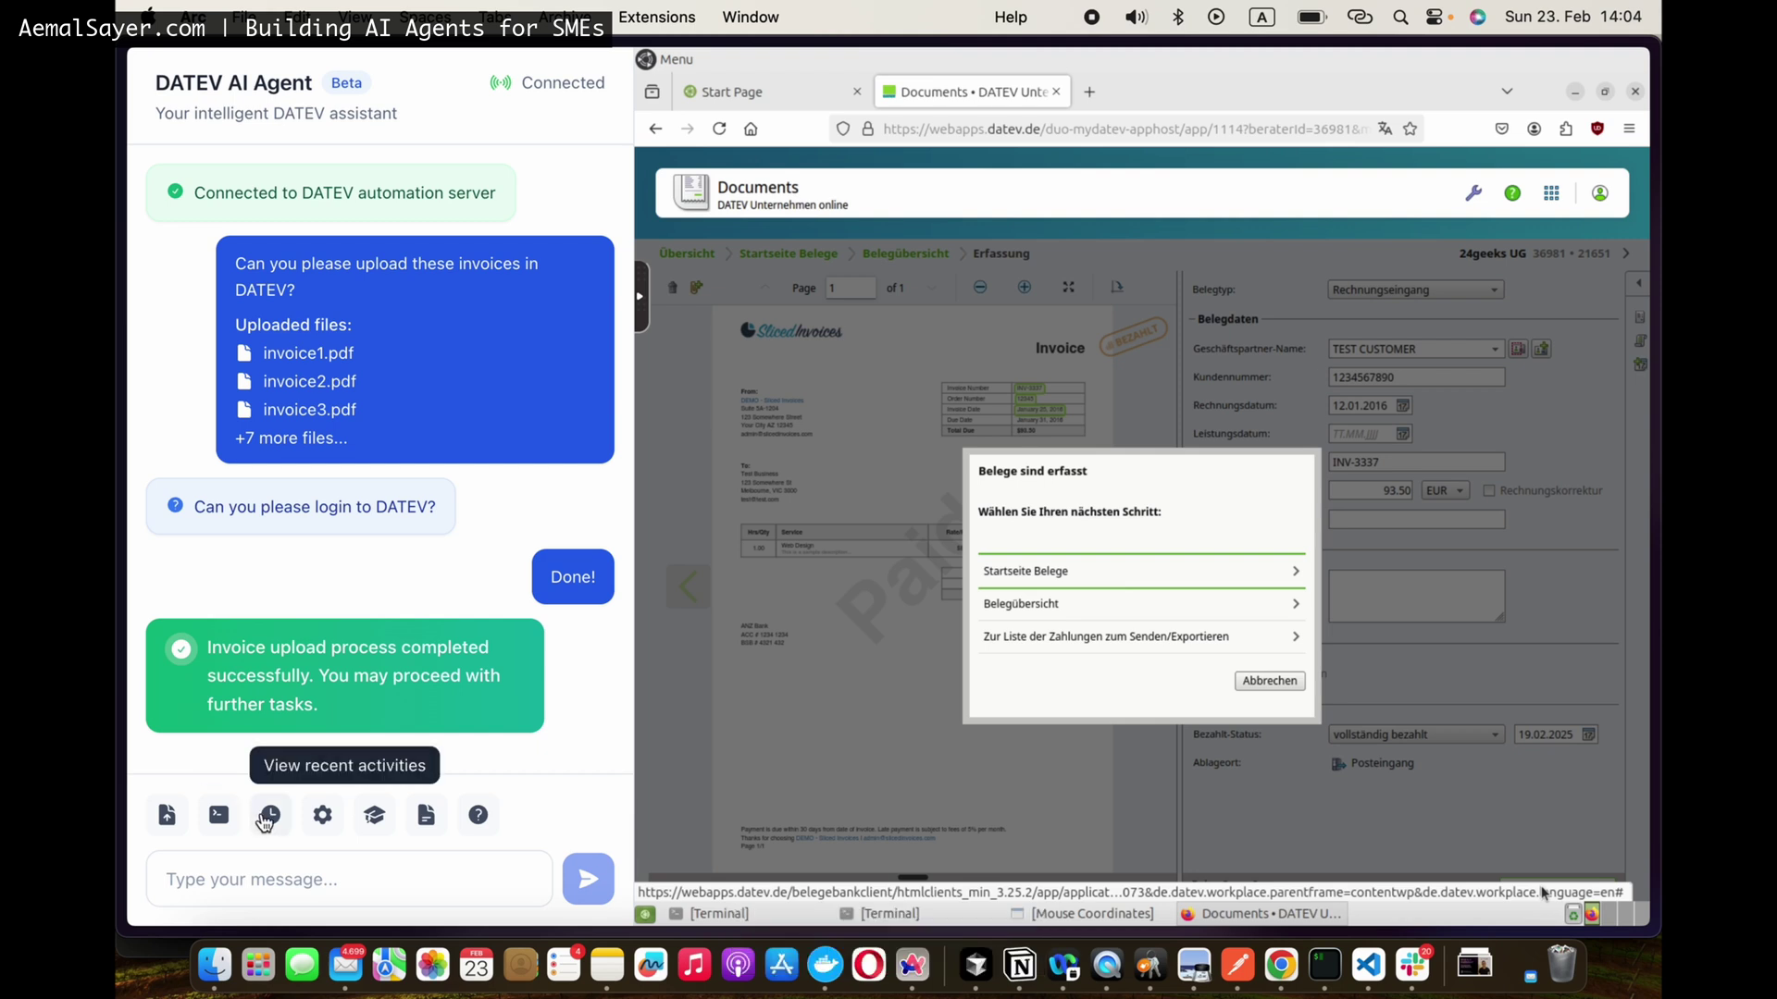
Step: Request a rollback of the 14:03:54 invoice upload from the recent activities list
click(267, 817)
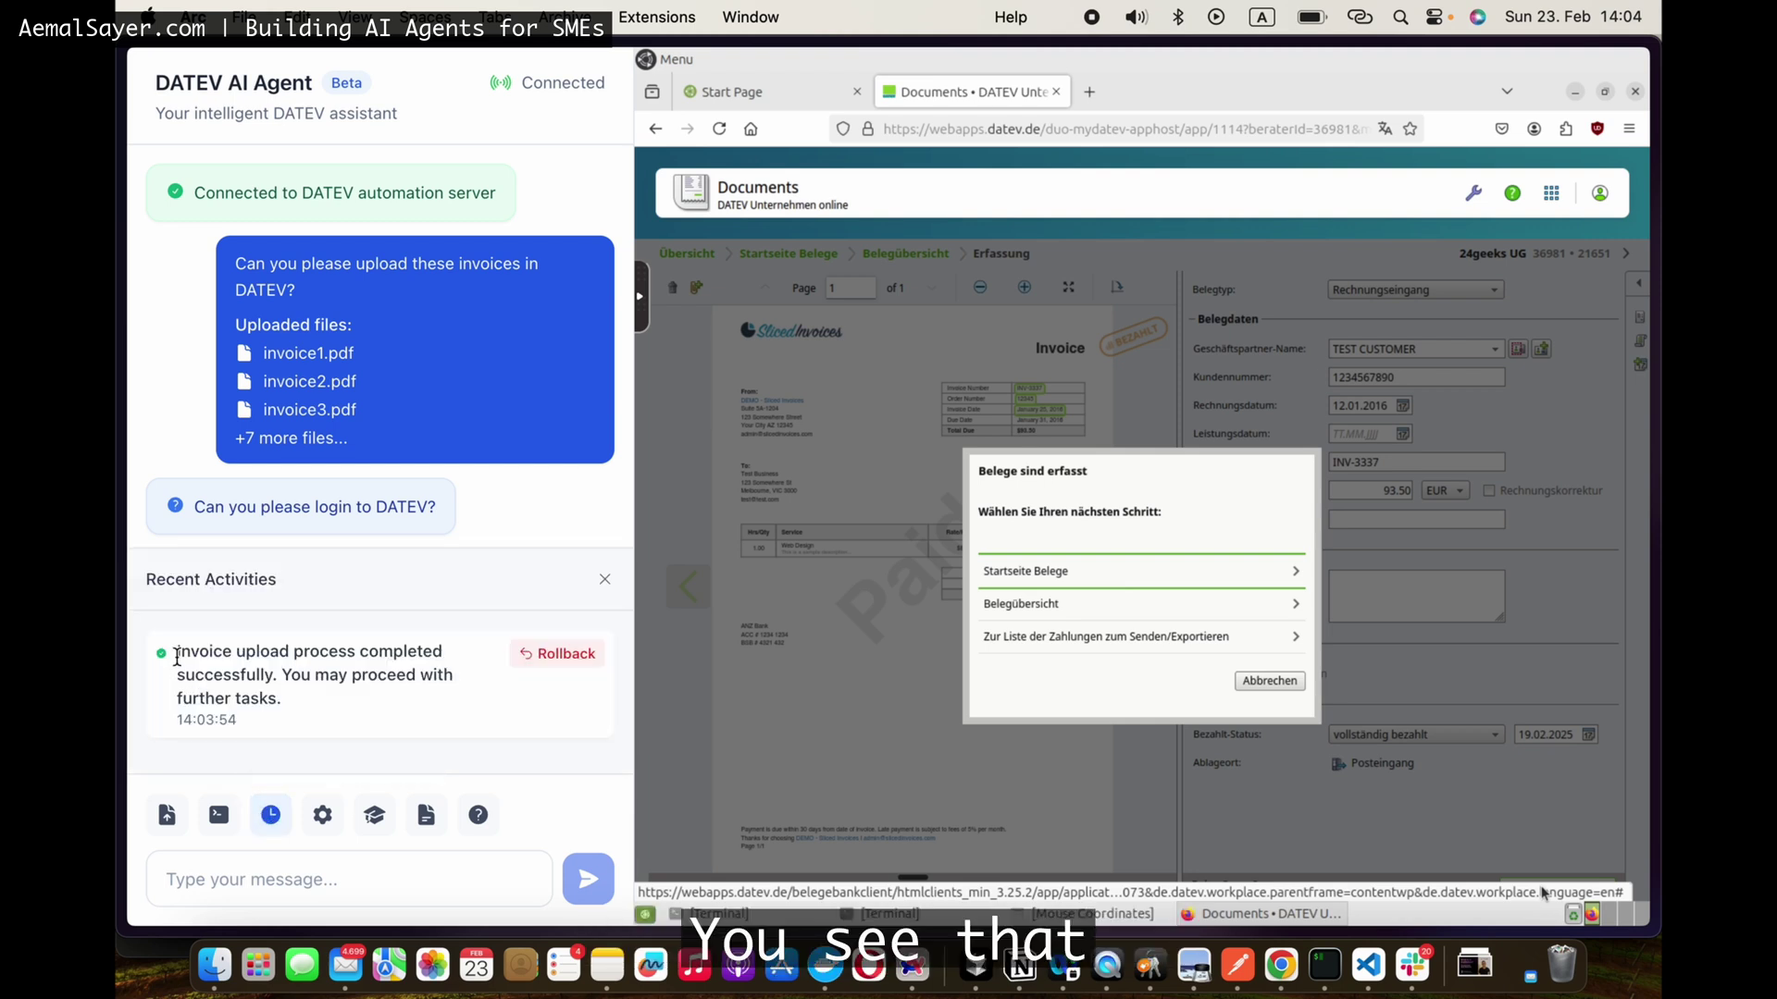
click(526, 663)
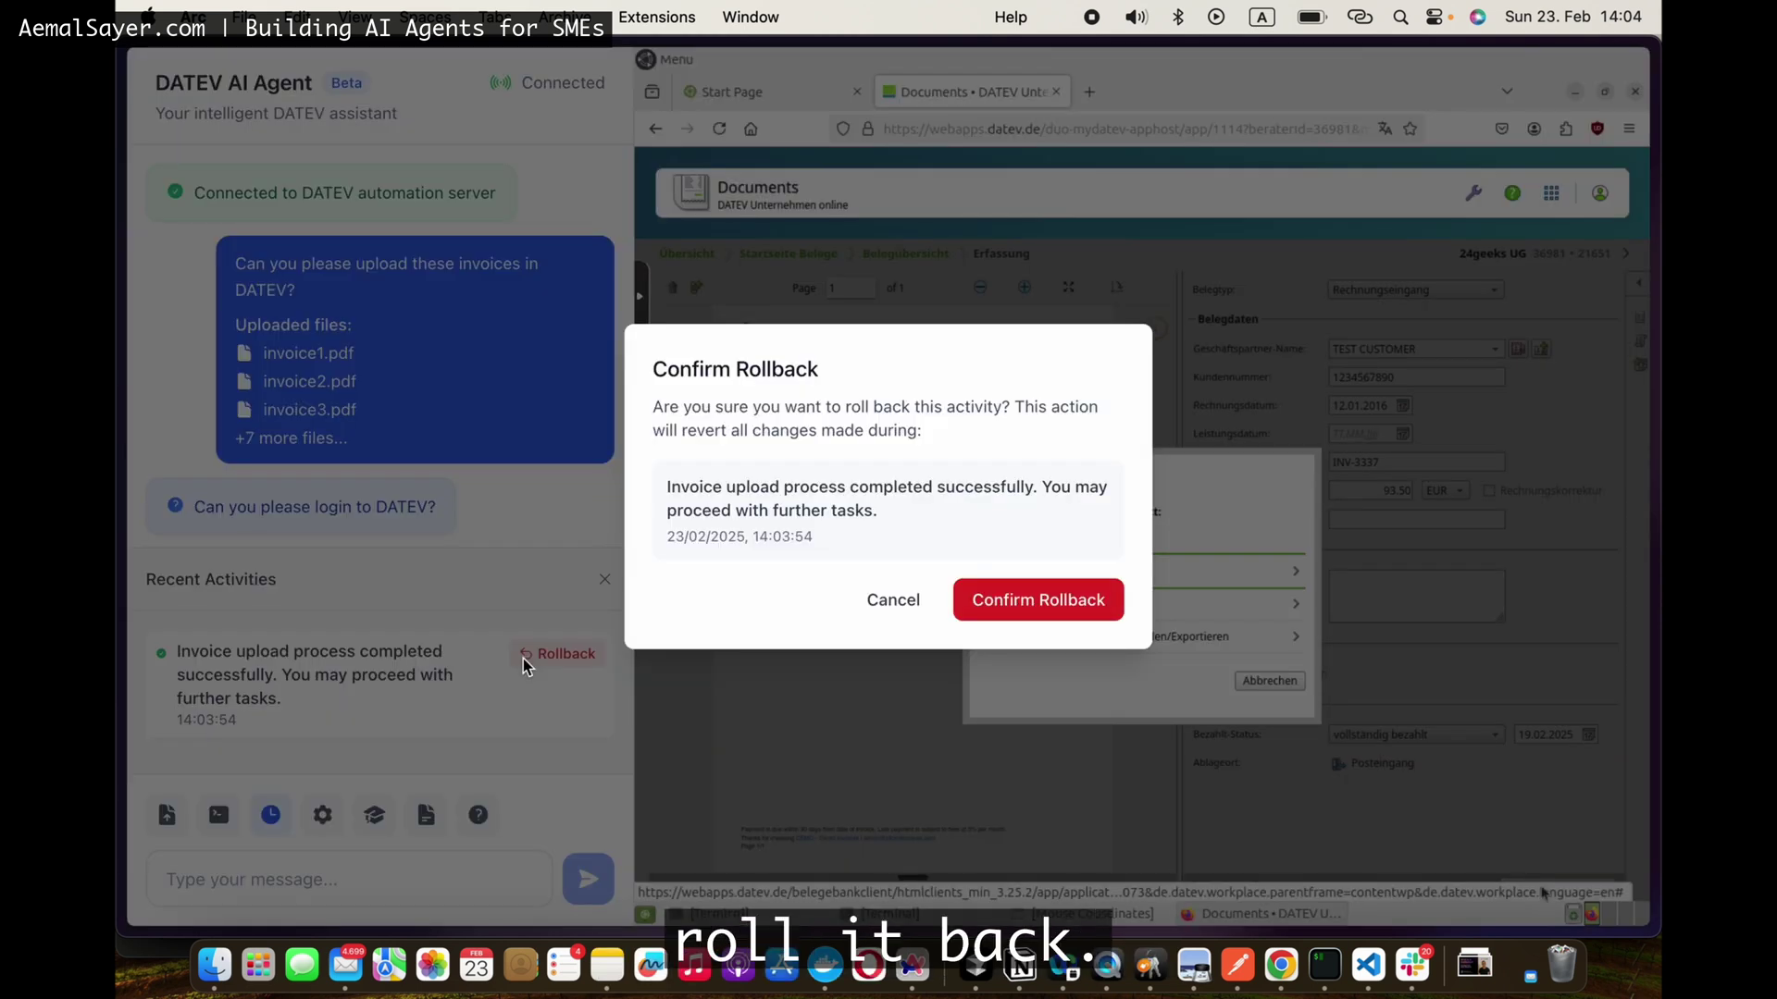